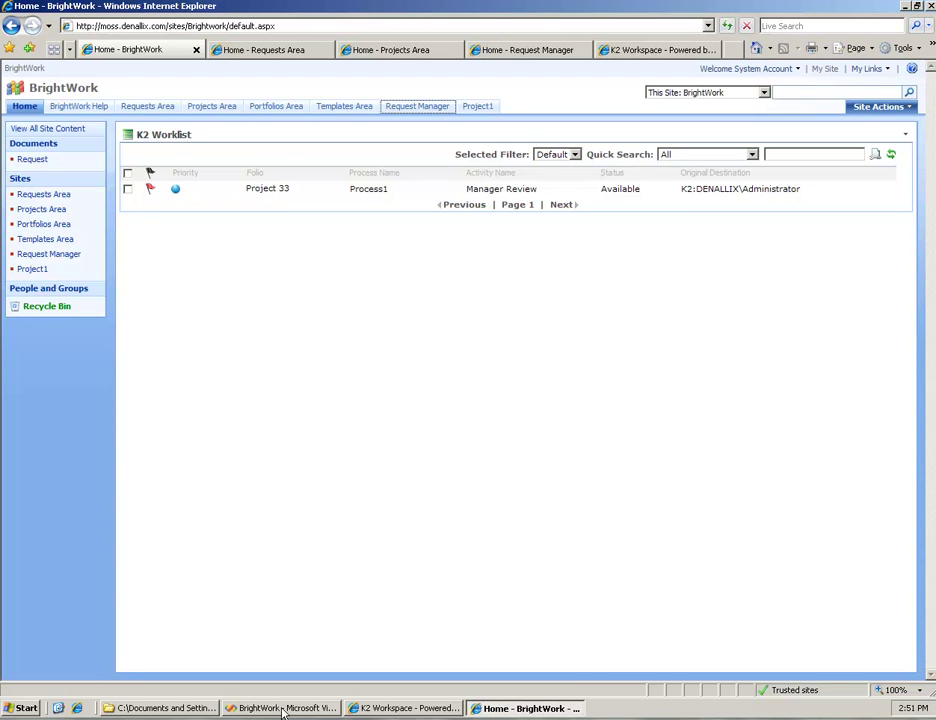
Switch to the BrightWork workflow in Visual Studio and open the Manager Review activity's destination rule at its destination sets
{"action": "left_click", "coordinate": [283, 710]}
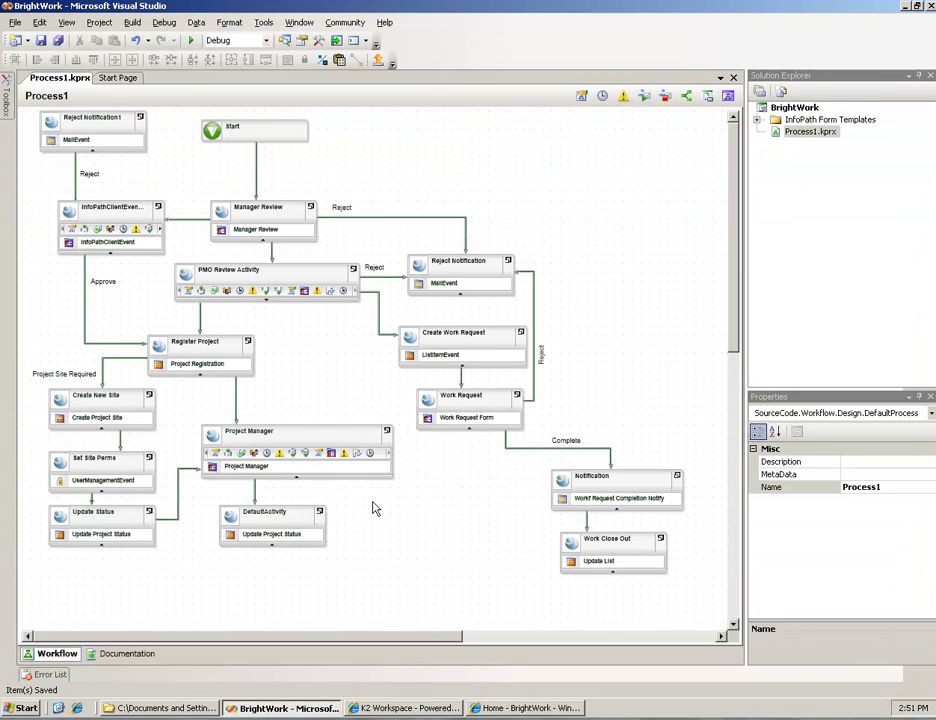
{"action": "left_click", "coordinate": [186, 270]}
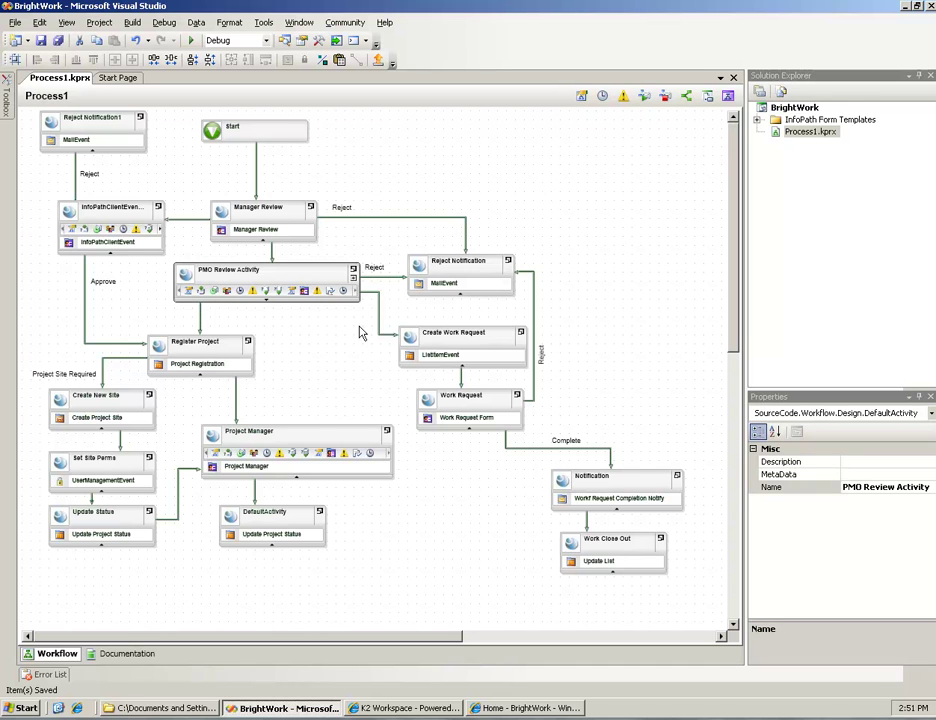
{"action": "left_click", "coordinate": [357, 186]}
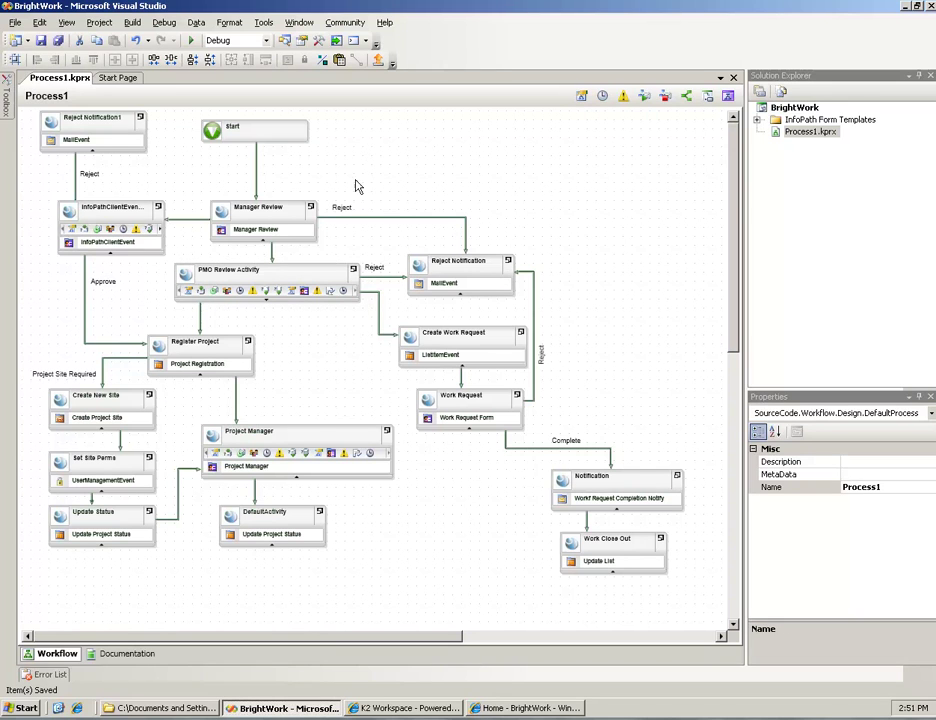
{"action": "left_click", "coordinate": [284, 215]}
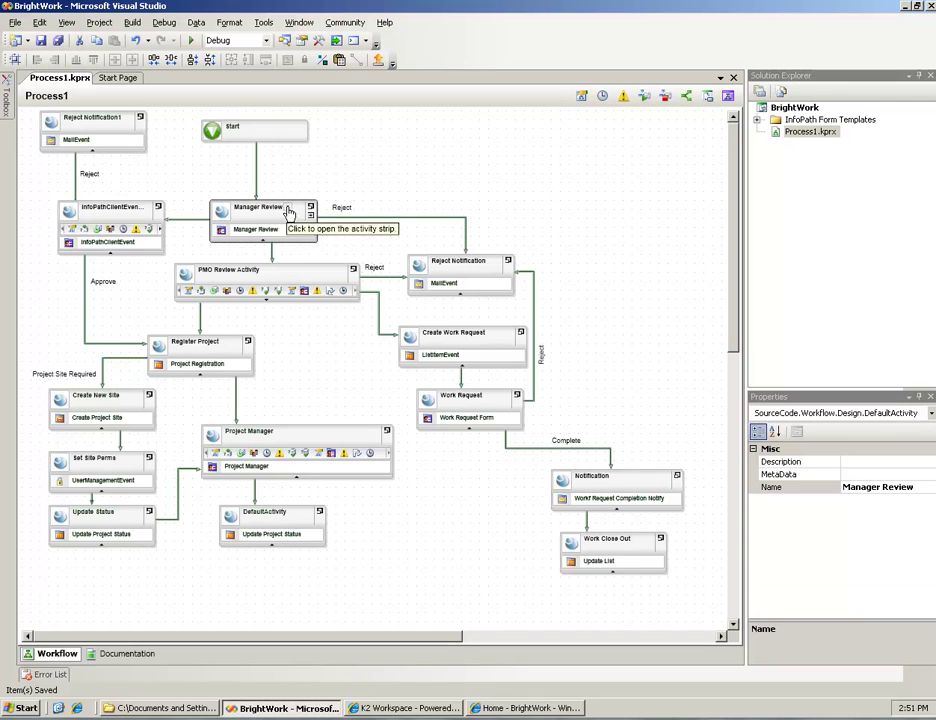
{"action": "left_click", "coordinate": [287, 212]}
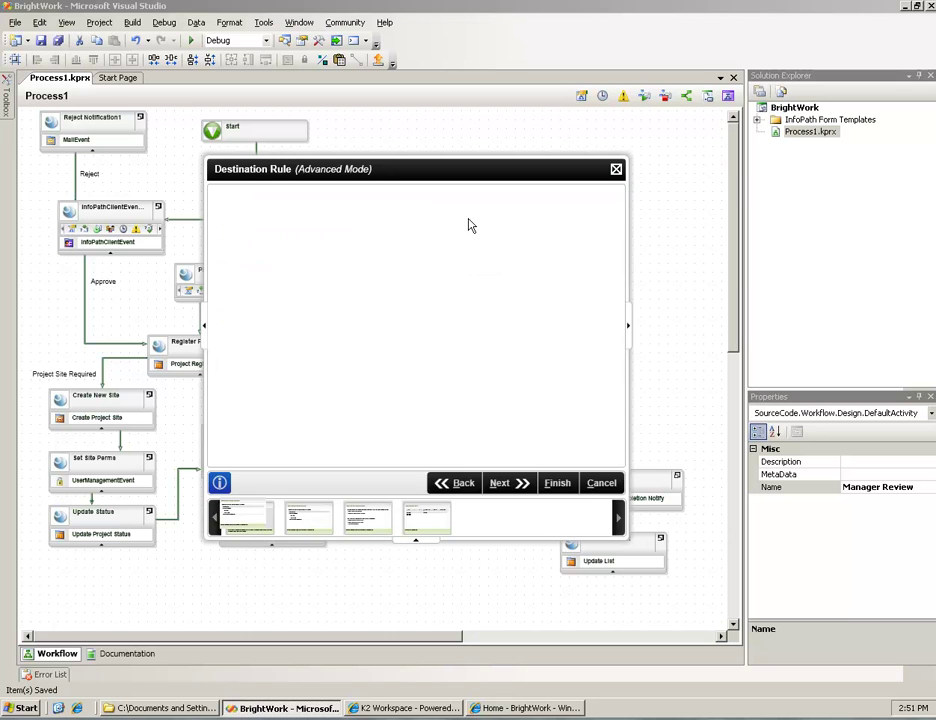
{"action": "left_click", "coordinate": [499, 484]}
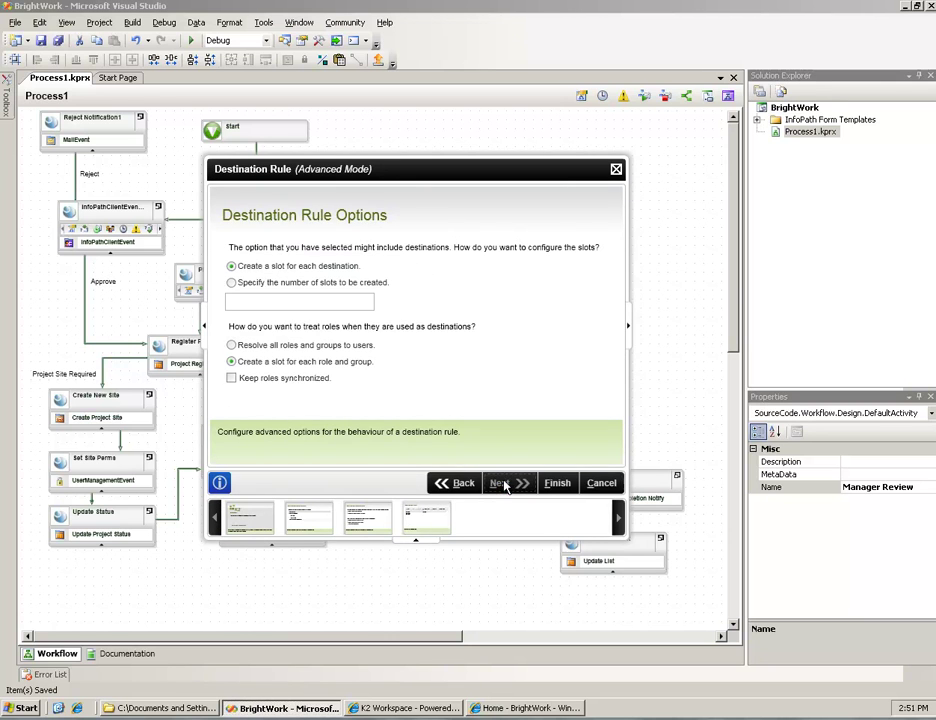
{"action": "left_click", "coordinate": [501, 484]}
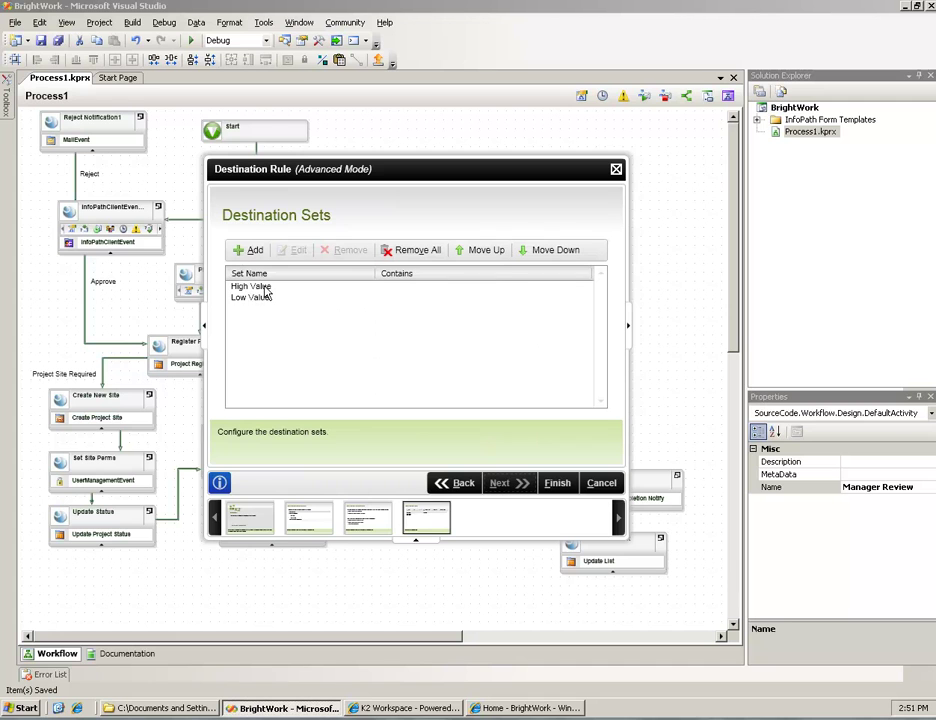
Review the destination user and the planned-cost rule of the High Value destination set
{"action": "left_click", "coordinate": [265, 290]}
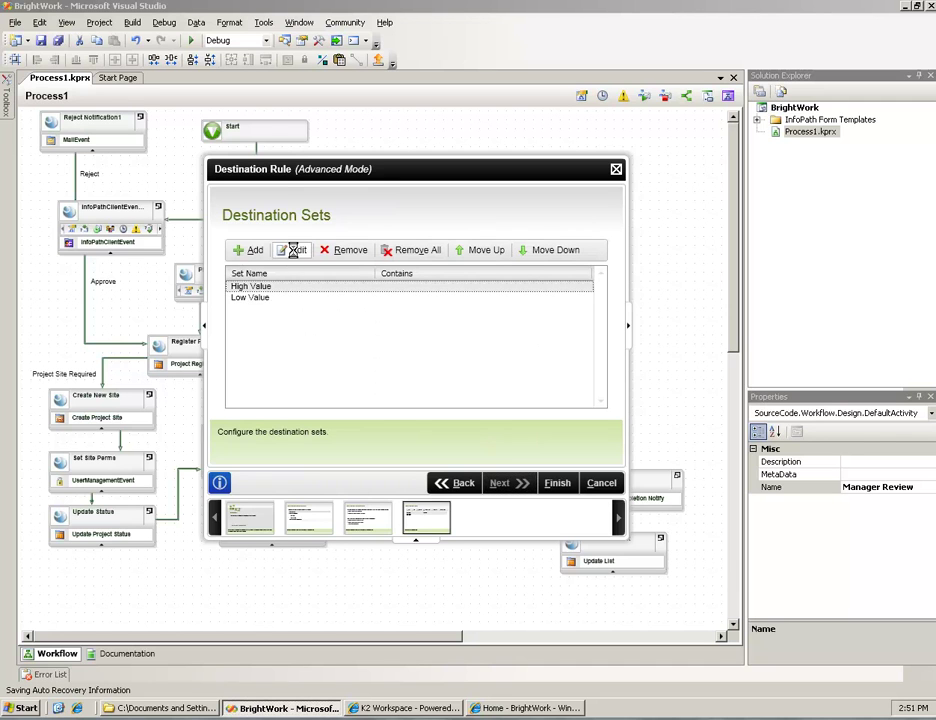
{"action": "left_click", "coordinate": [296, 252]}
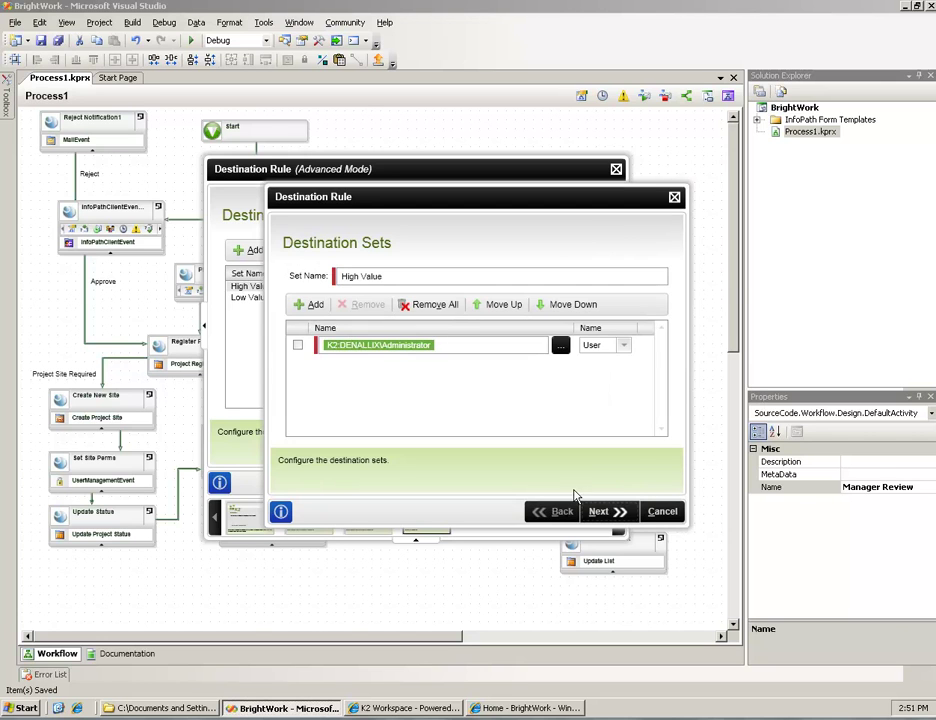
{"action": "left_click", "coordinate": [612, 514]}
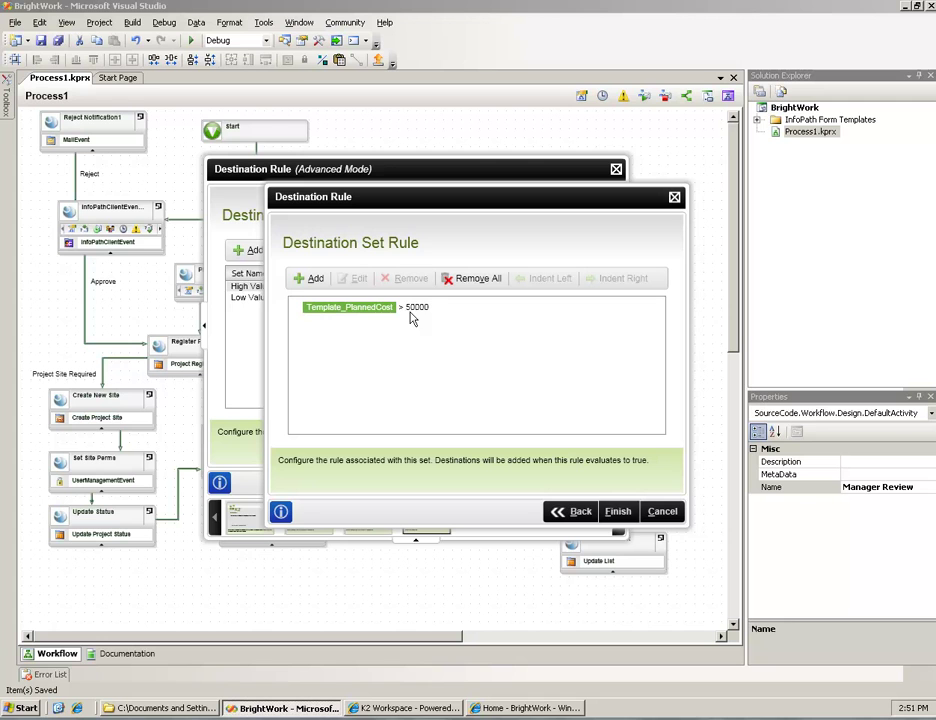
{"action": "left_click", "coordinate": [618, 512]}
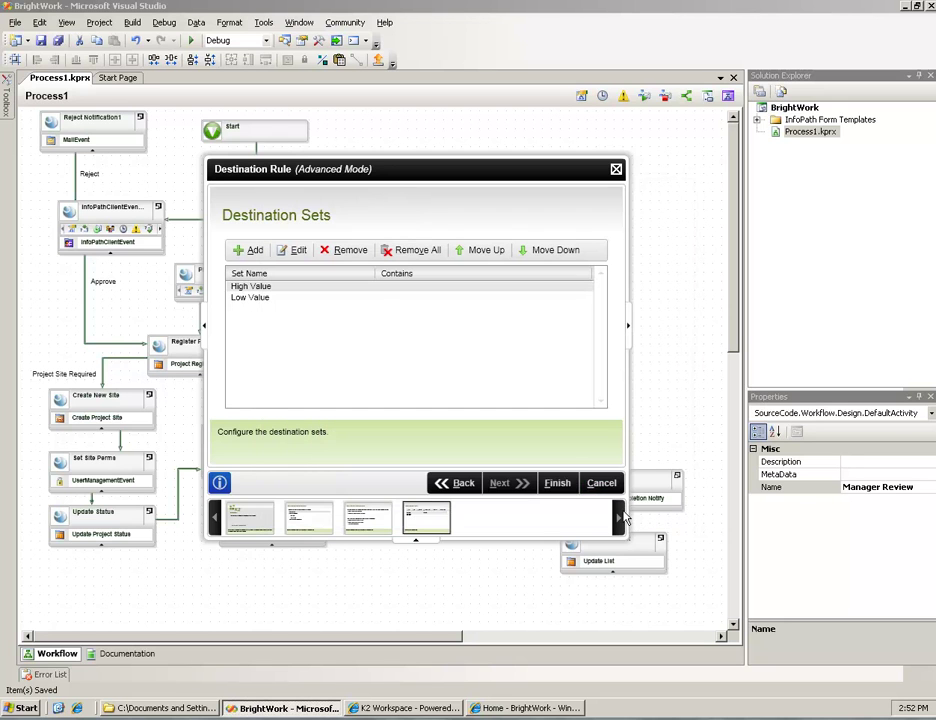
Review the planned-cost rule of the Low Value destination set, and leave the destination rule wizard without saving changes
{"action": "left_click", "coordinate": [268, 298]}
{"action": "left_click", "coordinate": [300, 252]}
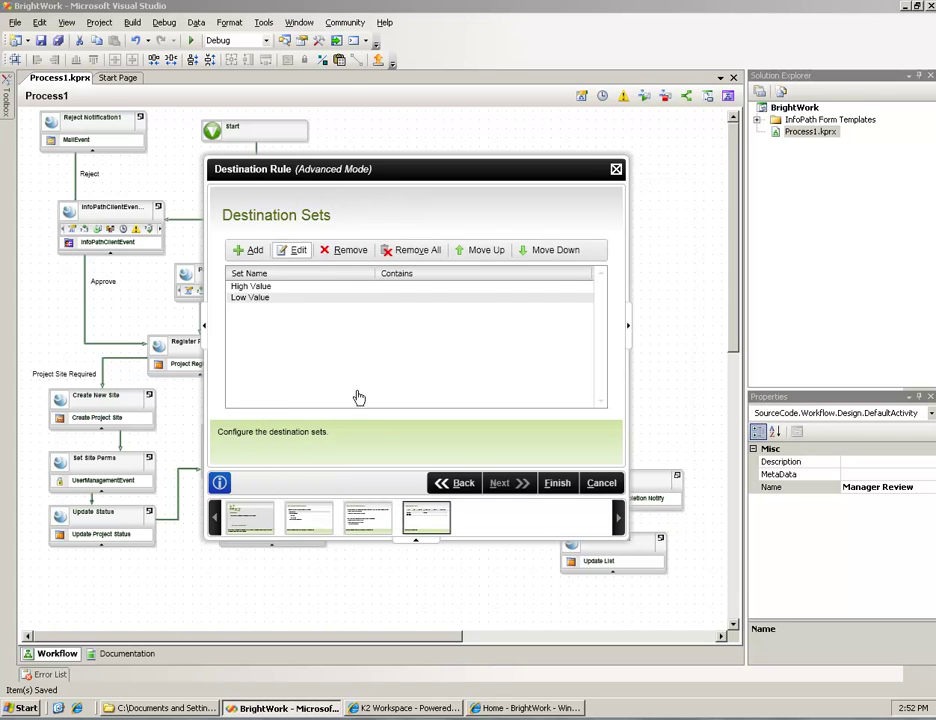
{"action": "left_click", "coordinate": [604, 512]}
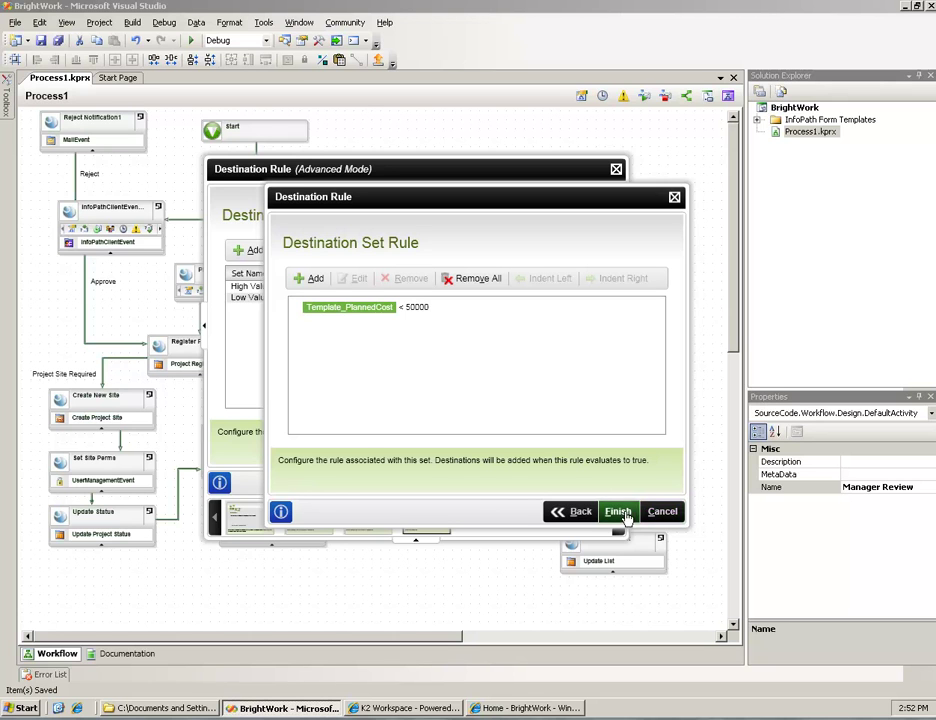
{"action": "left_click", "coordinate": [624, 512]}
{"action": "left_click", "coordinate": [600, 485]}
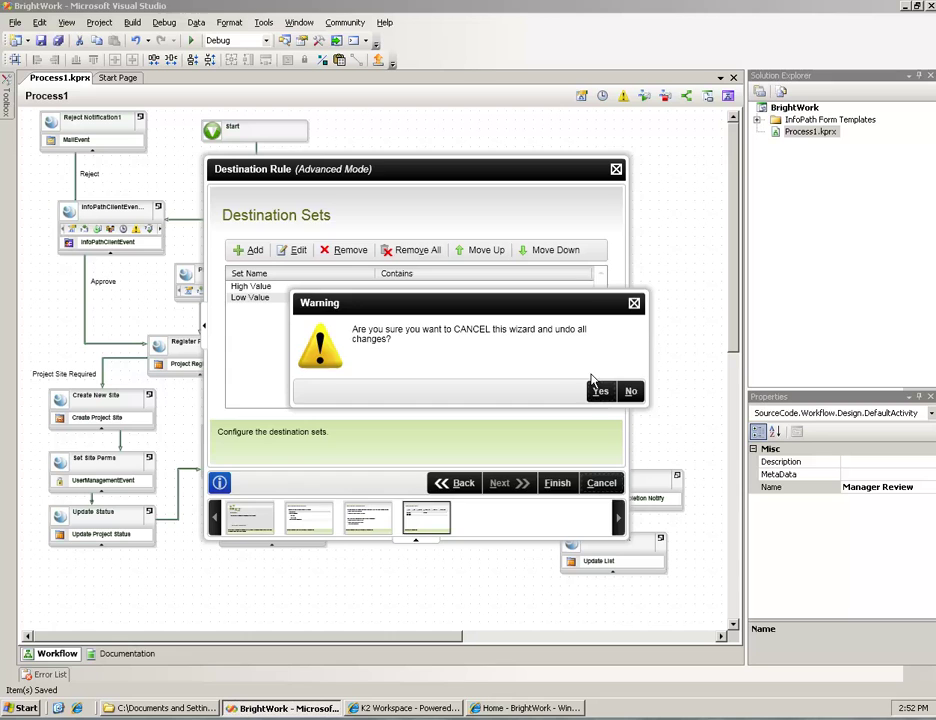
{"action": "left_click", "coordinate": [602, 392]}
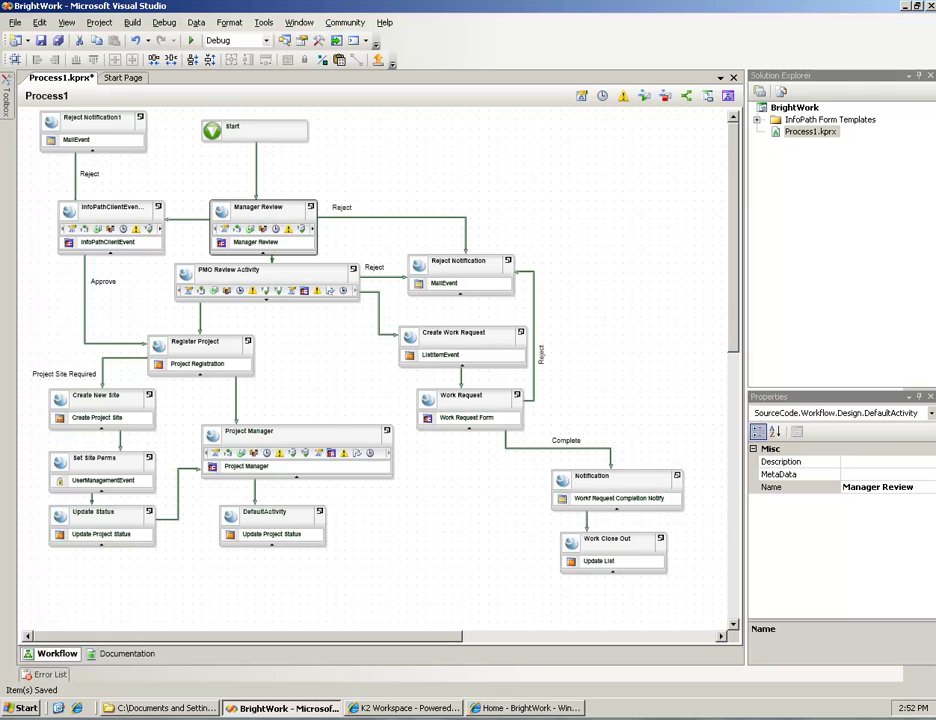
Inspect the general properties and line rule of the line from PMO Review Activity to Create Work Request
{"action": "key", "text": "ctrl+alt+x"}
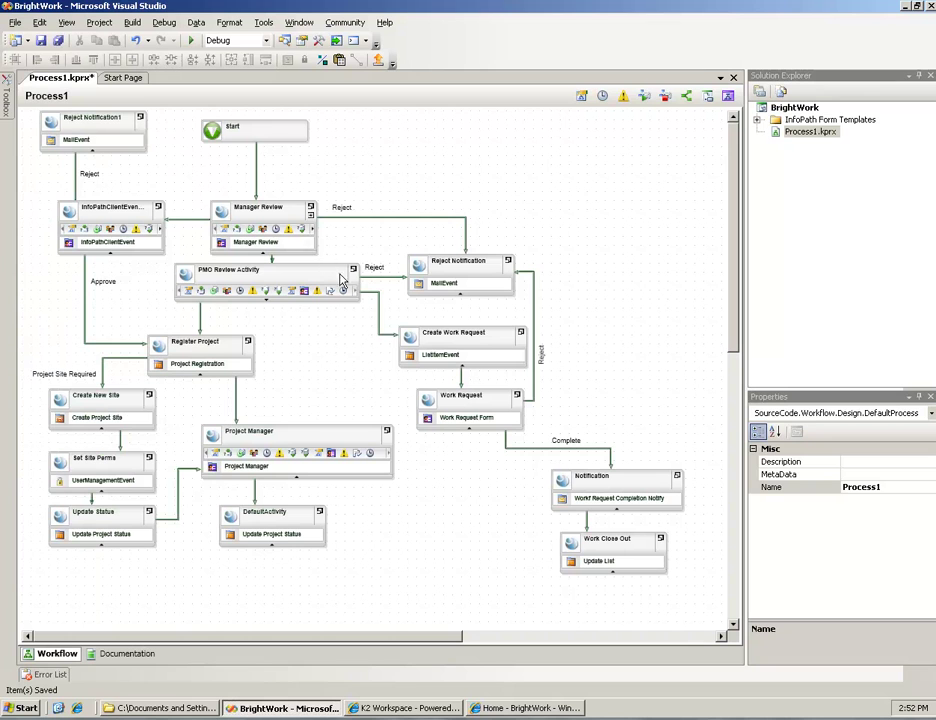
{"action": "left_click", "coordinate": [287, 214]}
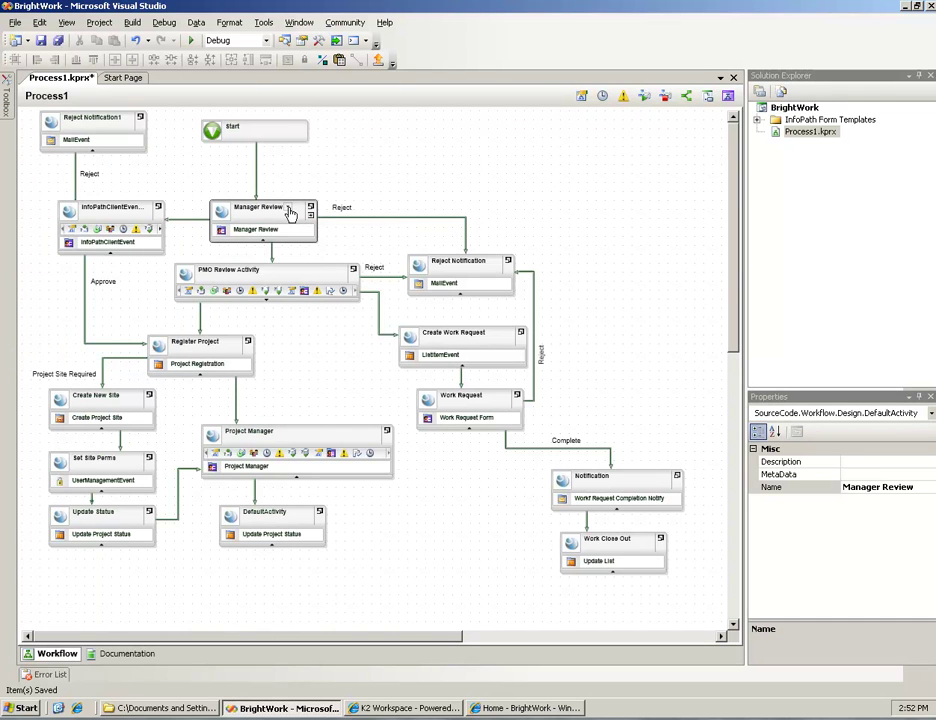
{"action": "left_click", "coordinate": [299, 278]}
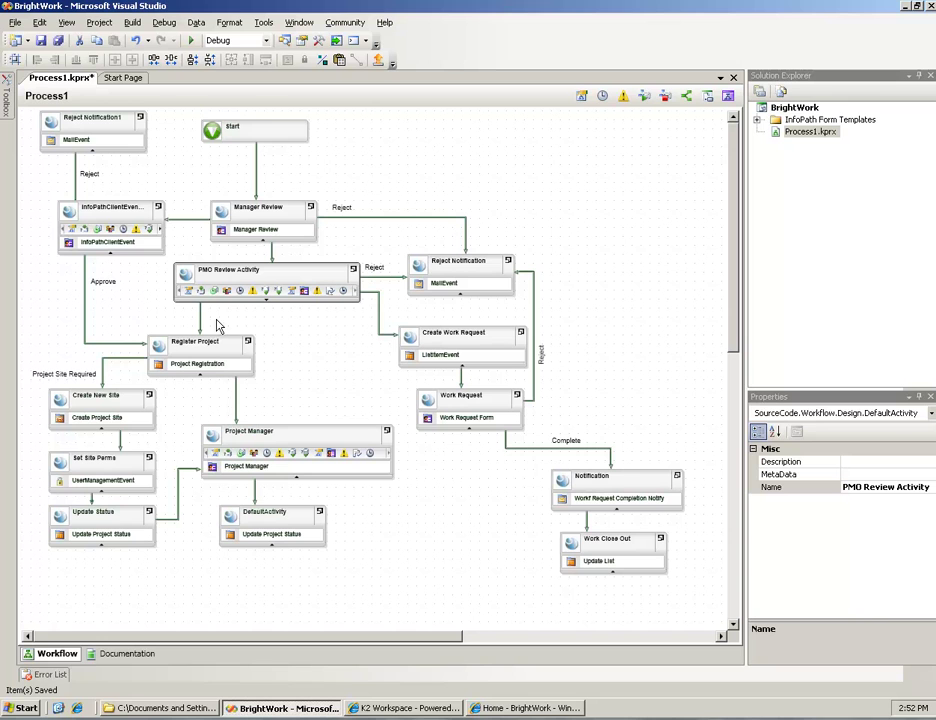
{"action": "left_click", "coordinate": [390, 340]}
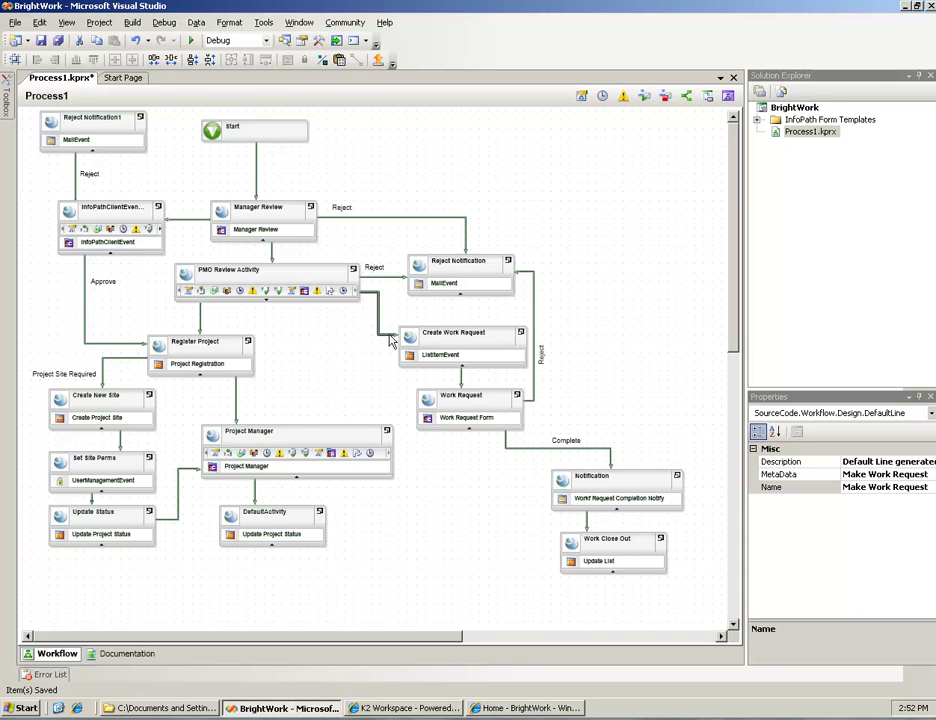
{"action": "right_click", "coordinate": [392, 341]}
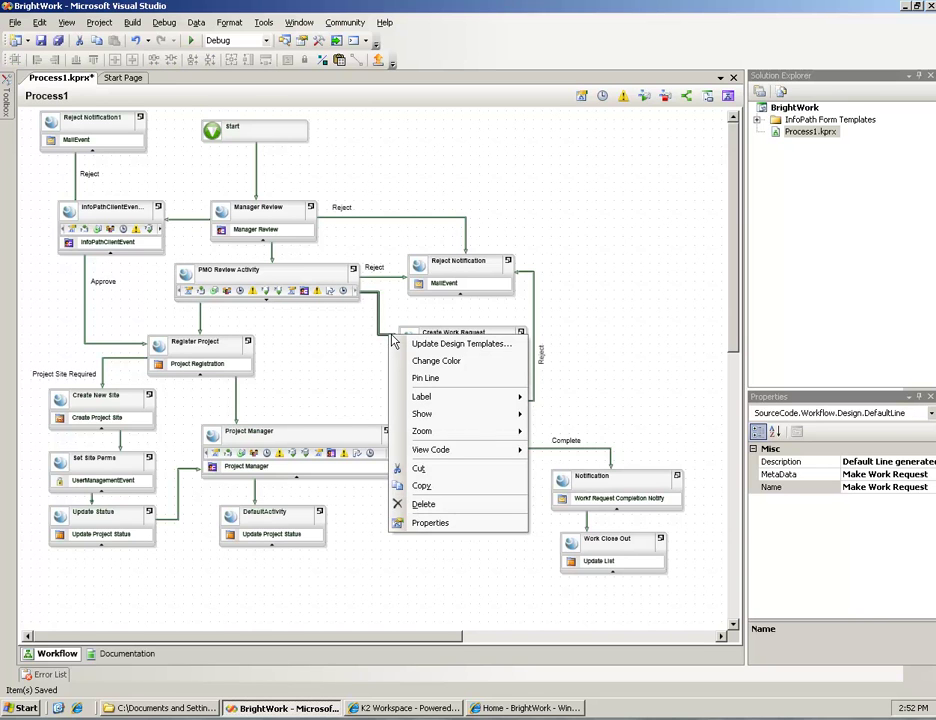
{"action": "left_click", "coordinate": [410, 522]}
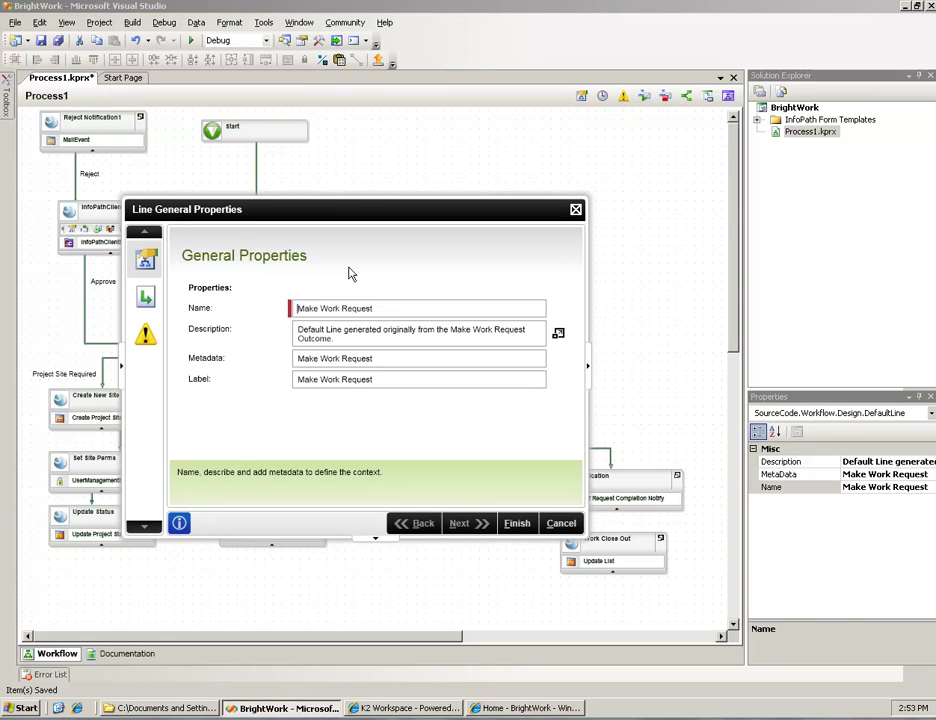
{"action": "left_click", "coordinate": [146, 298]}
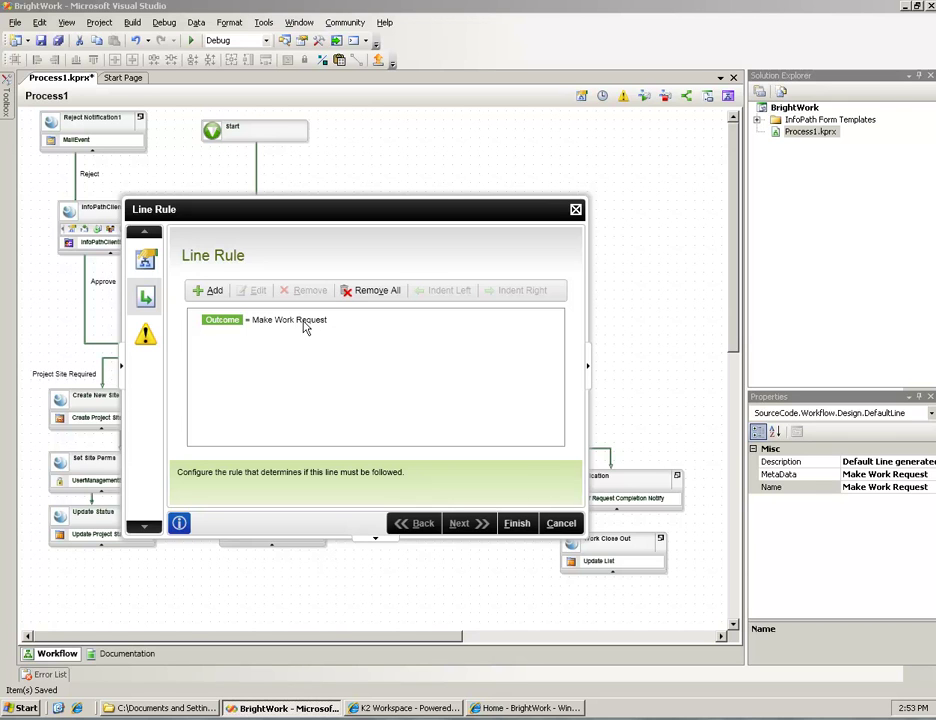
{"action": "left_click", "coordinate": [518, 525]}
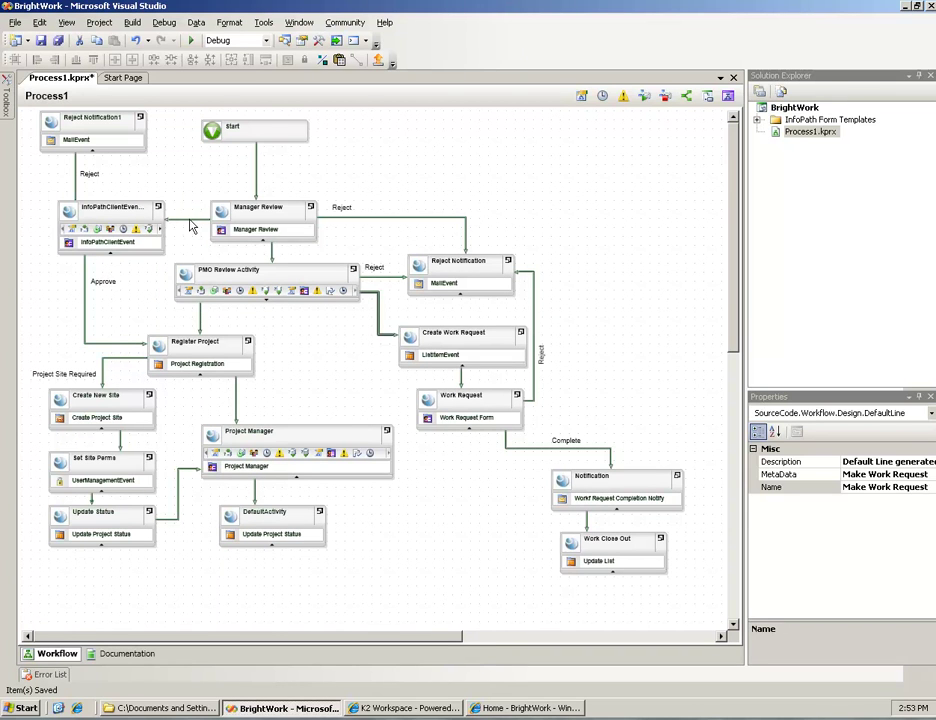
Inspect the general properties and line rule of the line from Manager Review to the InfoPath client event activity
{"action": "left_click", "coordinate": [190, 220]}
{"action": "right_click", "coordinate": [190, 219]}
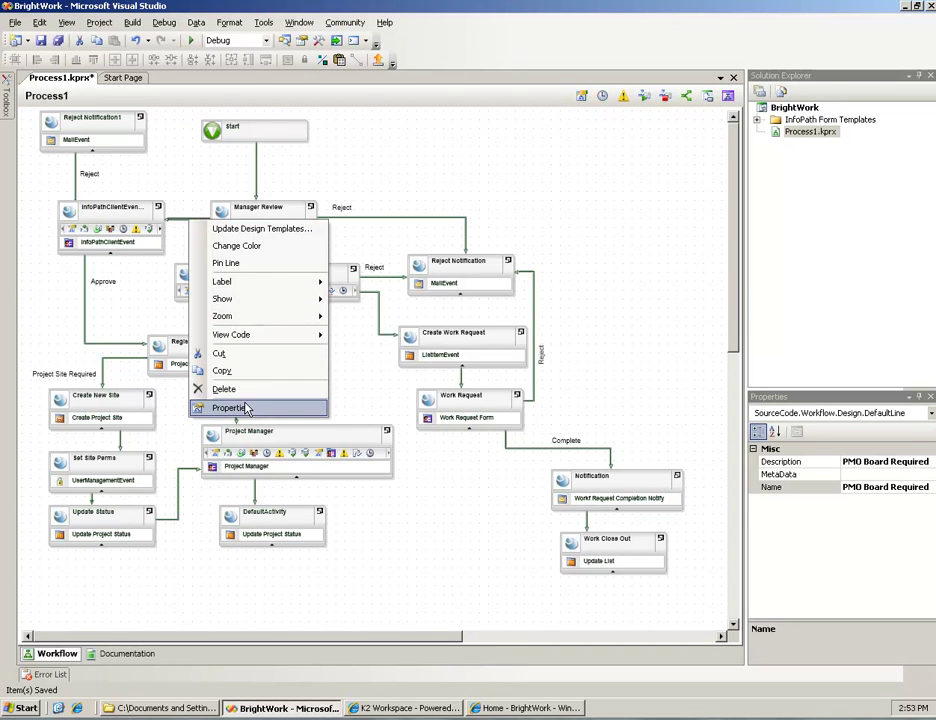
{"action": "left_click", "coordinate": [245, 407]}
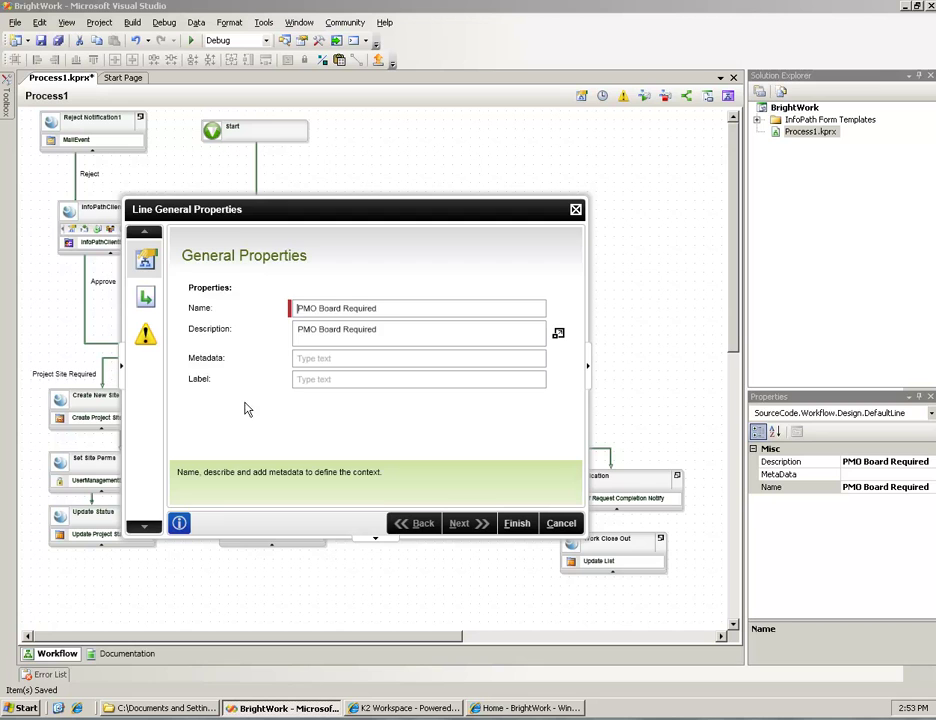
{"action": "left_click", "coordinate": [147, 297]}
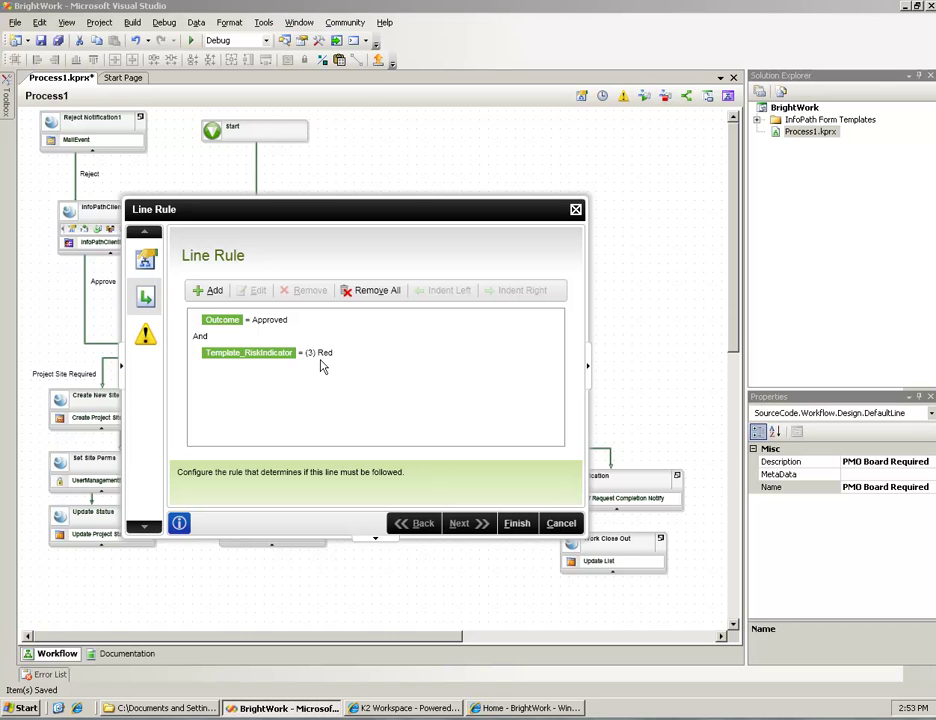
{"action": "left_click", "coordinate": [516, 525]}
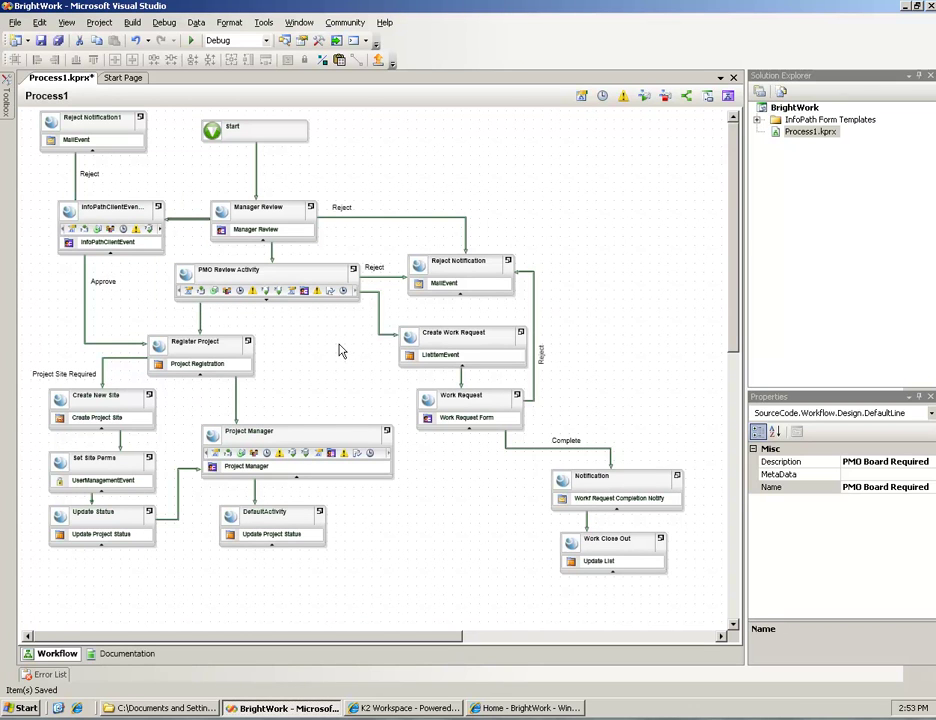
Open the properties of the line from Manager Review to PMO Review Activity
{"action": "left_click", "coordinate": [273, 256]}
{"action": "right_click", "coordinate": [272, 254]}
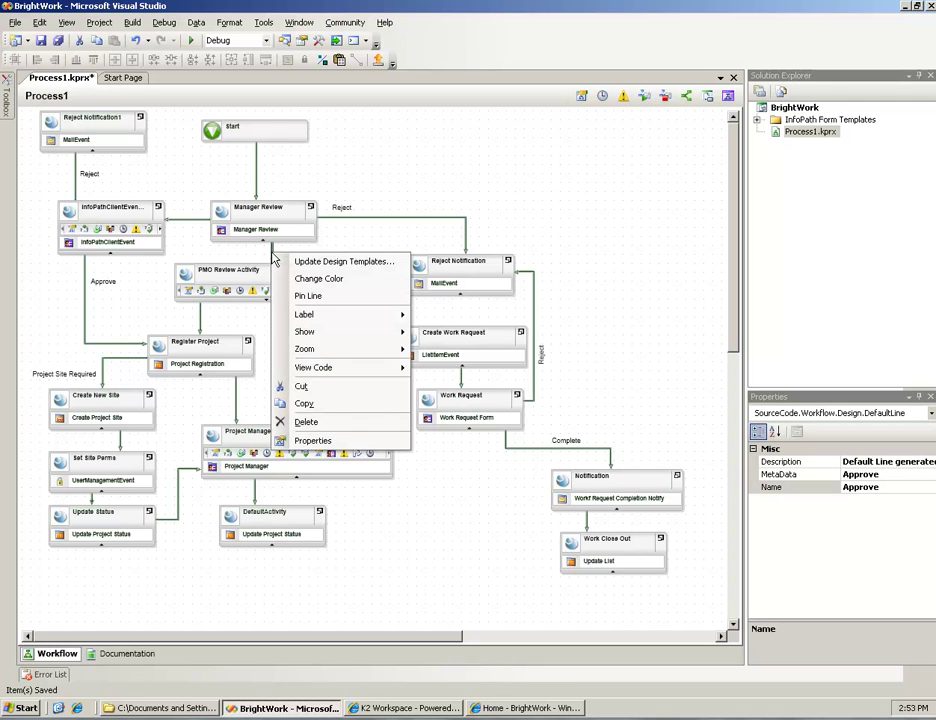
{"action": "left_click", "coordinate": [318, 441]}
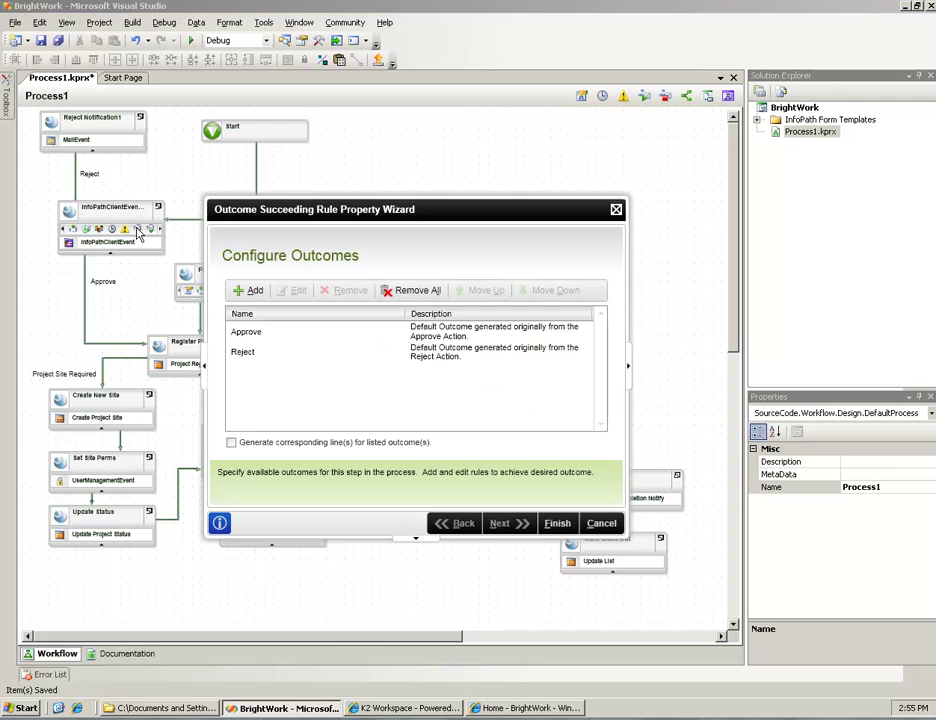
Review the Approve and Reject outcome rules in the InfoPath client event activity's succeeding rule wizard, and close the wizard
{"action": "left_click", "coordinate": [272, 338]}
{"action": "left_click", "coordinate": [295, 291]}
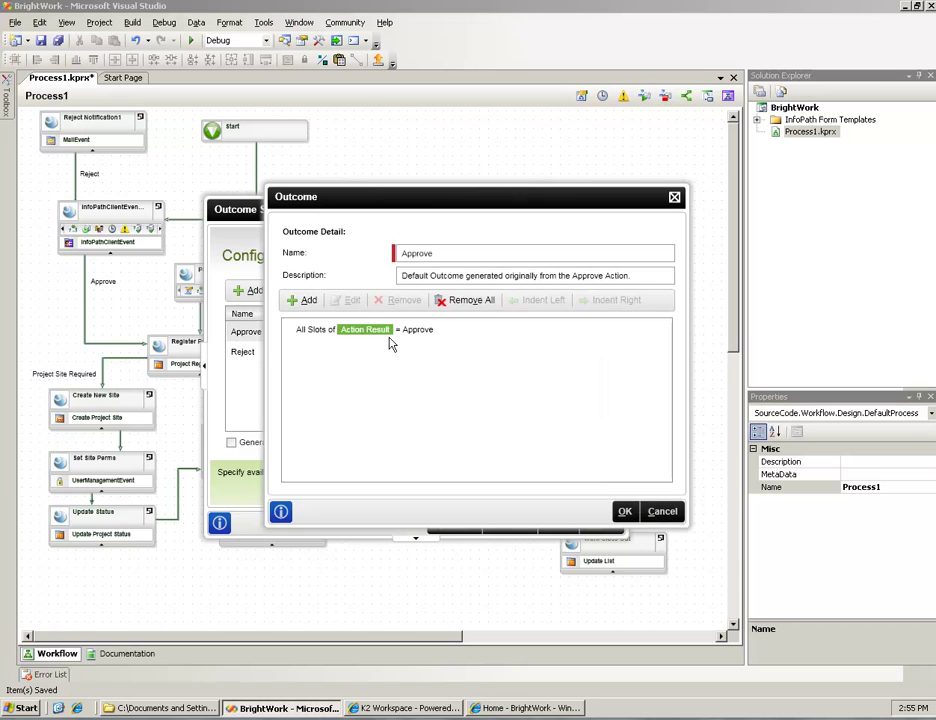
{"action": "left_click", "coordinate": [652, 510]}
{"action": "left_click", "coordinate": [286, 354]}
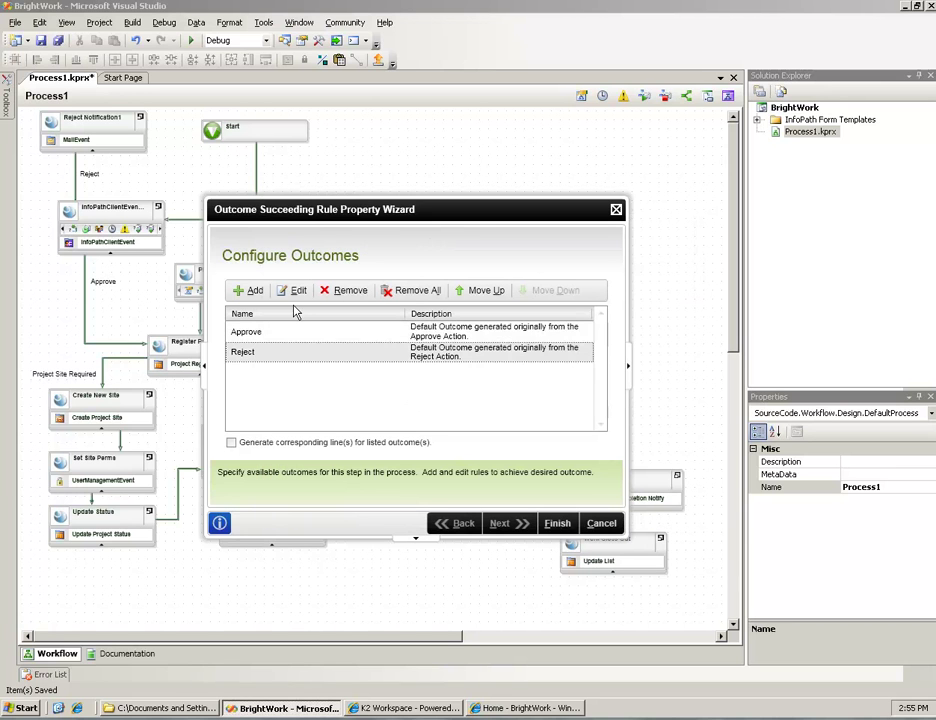
{"action": "left_click", "coordinate": [298, 291]}
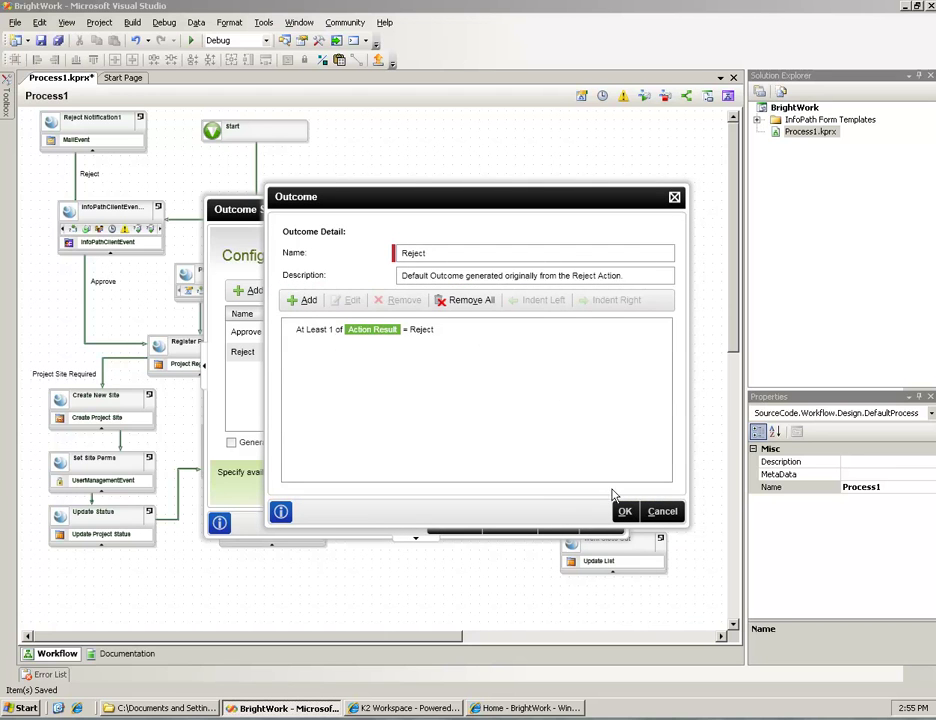
{"action": "left_click", "coordinate": [662, 512]}
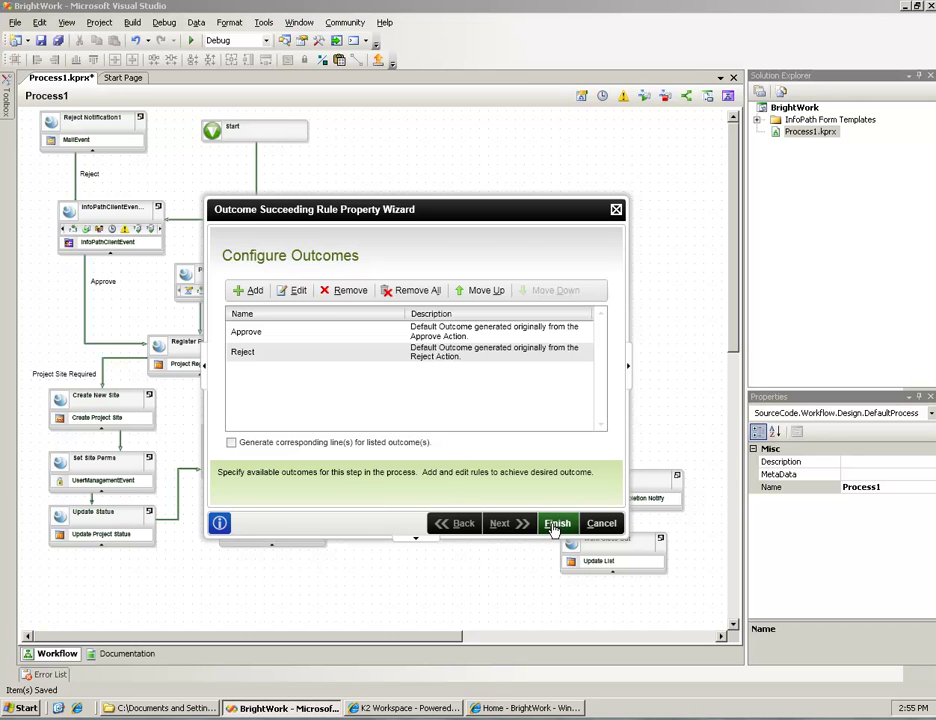
{"action": "left_click", "coordinate": [556, 523]}
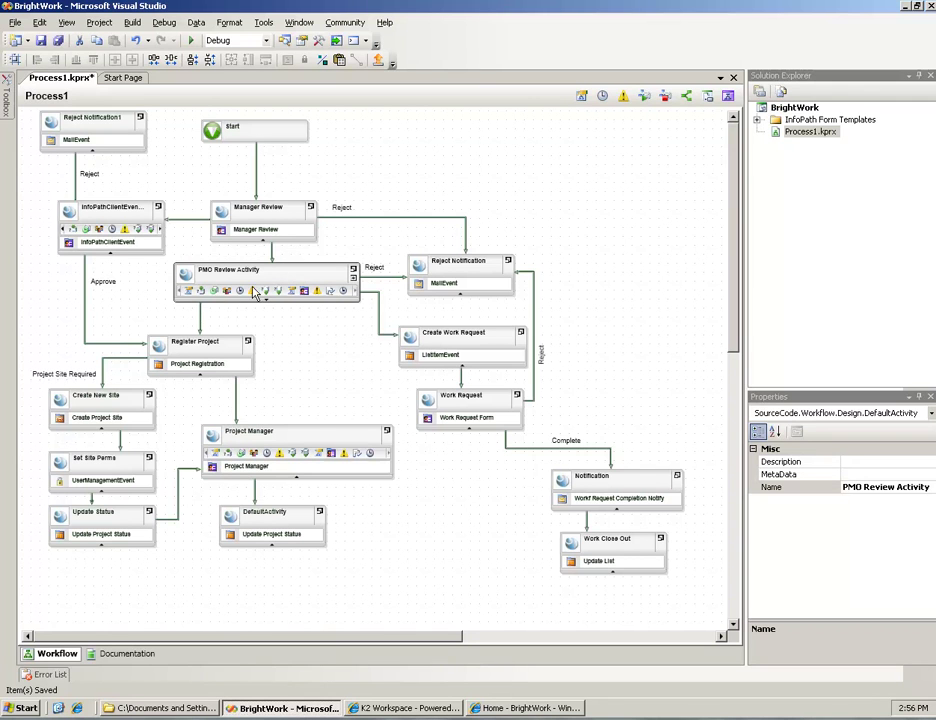
Select the line from PMO Review Activity to Register Project
{"action": "left_click", "coordinate": [200, 320]}
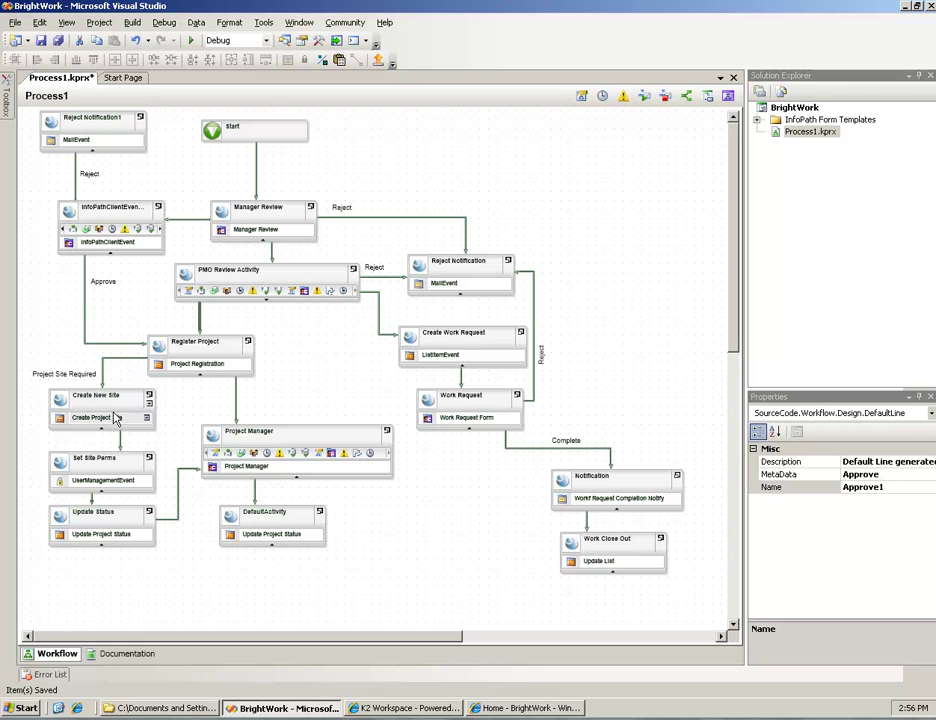
Examine the project branch activities: Set Site Perms, Update Status, Project Manager and the final DefaultActivity that updates the project status
{"action": "left_click", "coordinate": [104, 476]}
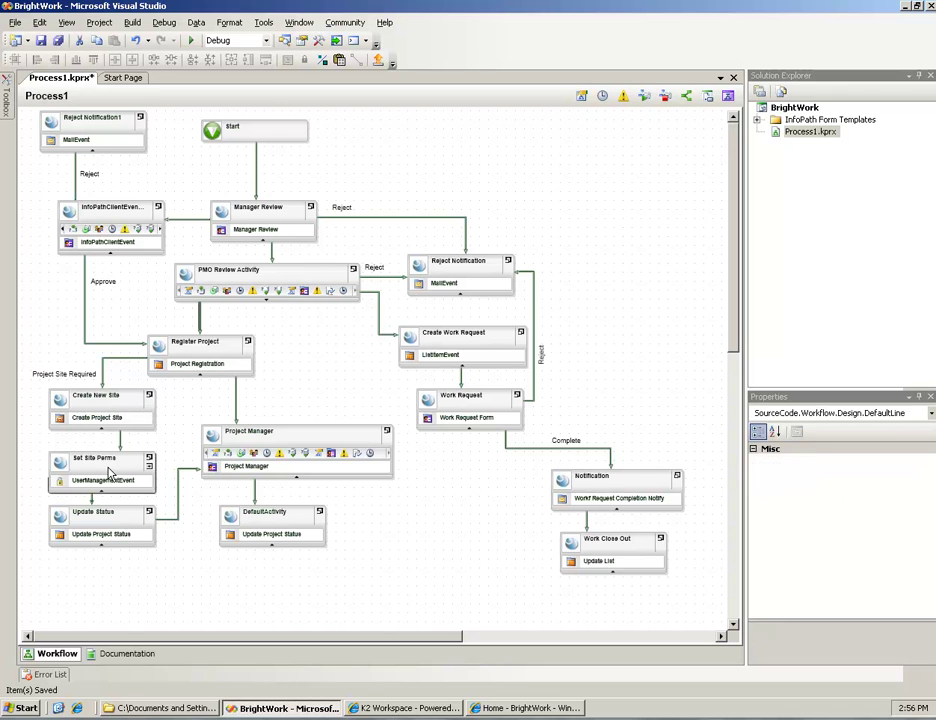
{"action": "left_click", "coordinate": [113, 522]}
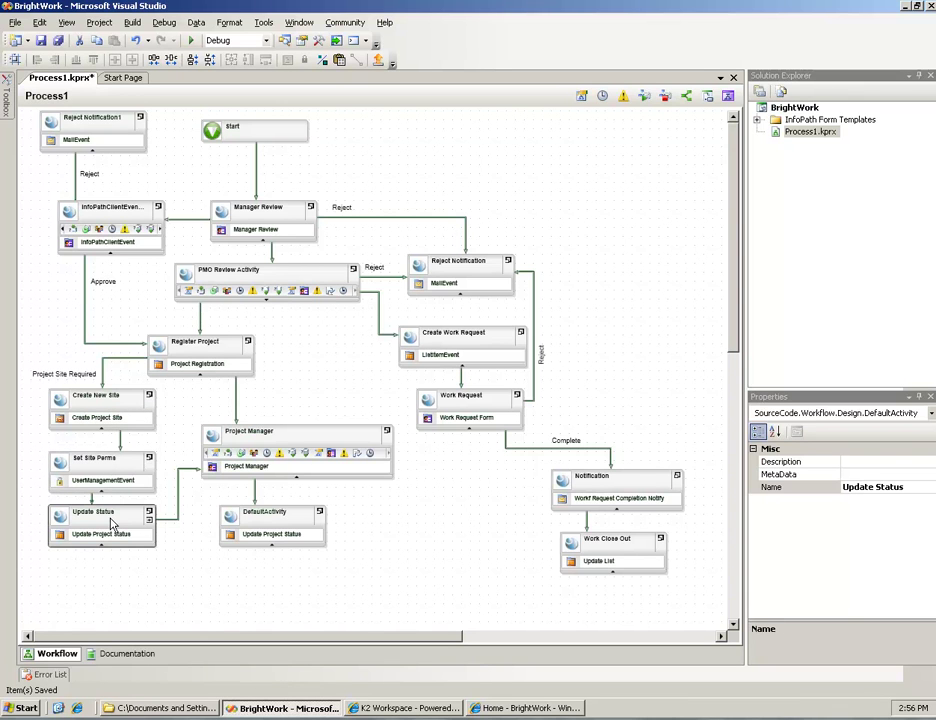
{"action": "left_click", "coordinate": [290, 452]}
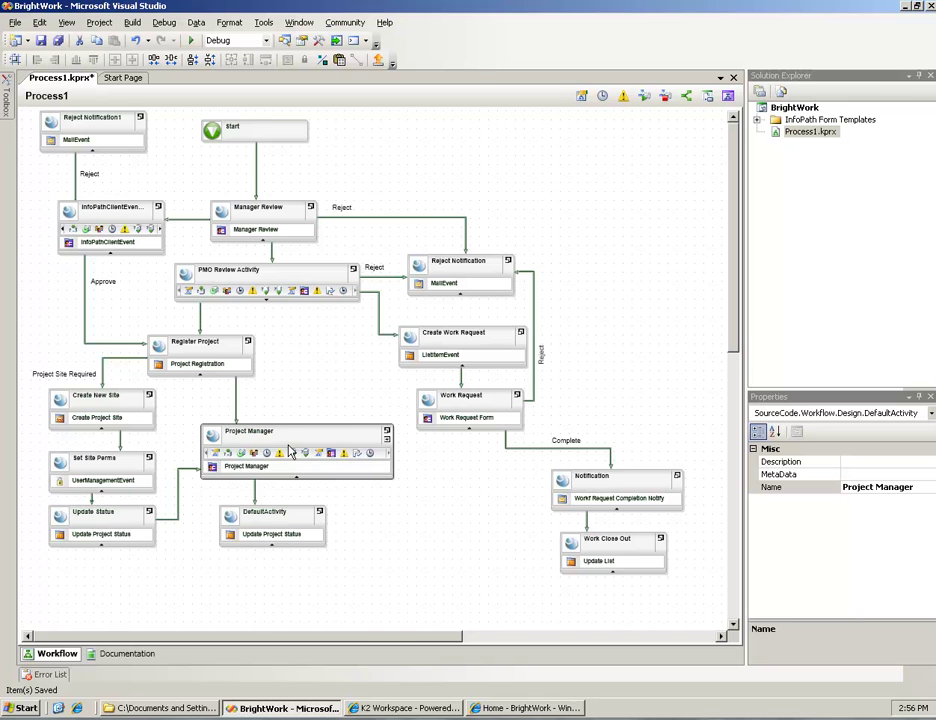
{"action": "left_click", "coordinate": [279, 534]}
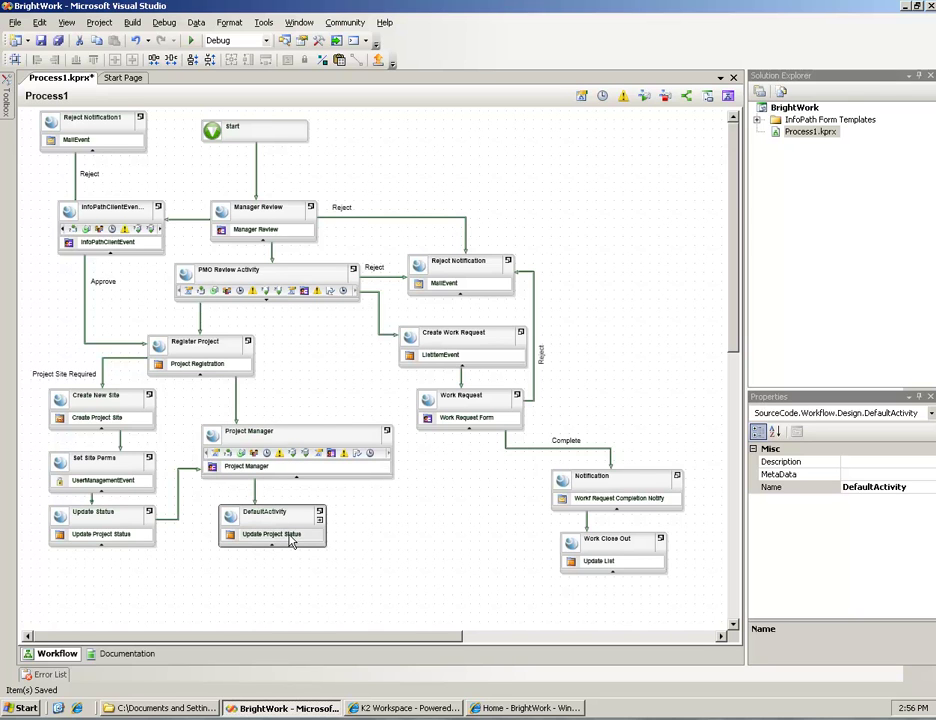
{"action": "mouse_move", "coordinate": [291, 539]}
Examine the path from PMO Review Activity through Reject Notification and Create Work Request to Notification and Work Close Out
{"action": "left_click", "coordinate": [318, 278]}
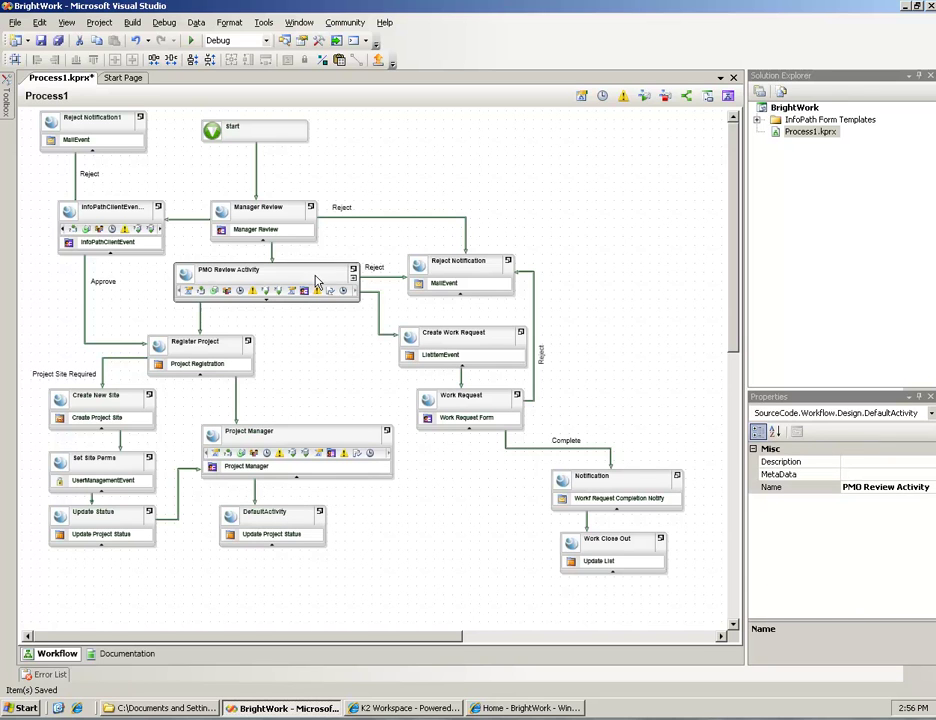
{"action": "left_click", "coordinate": [466, 273]}
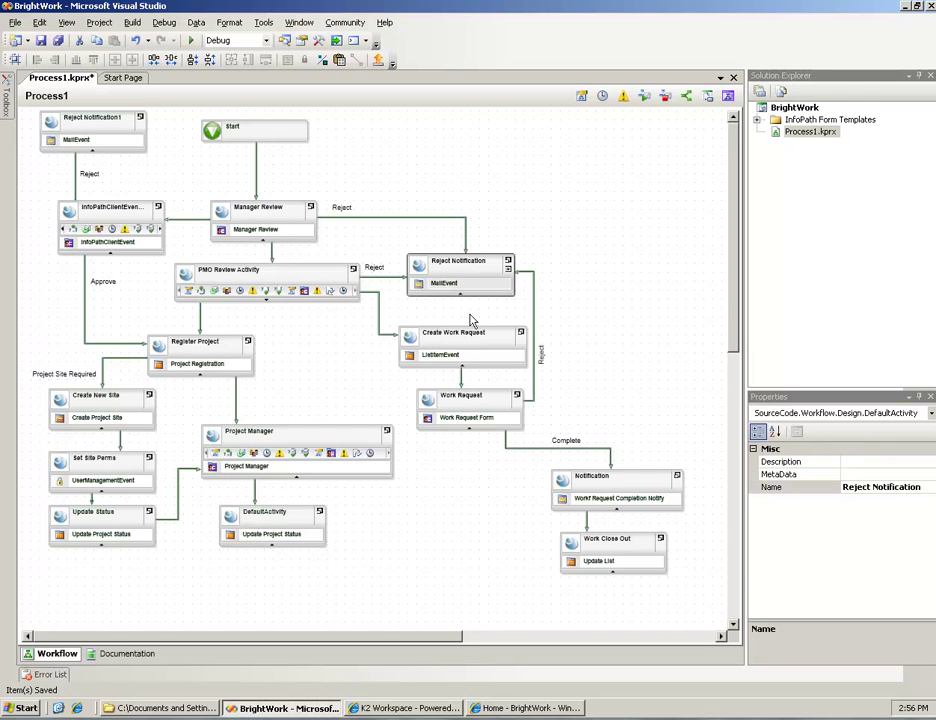
{"action": "left_click", "coordinate": [469, 347]}
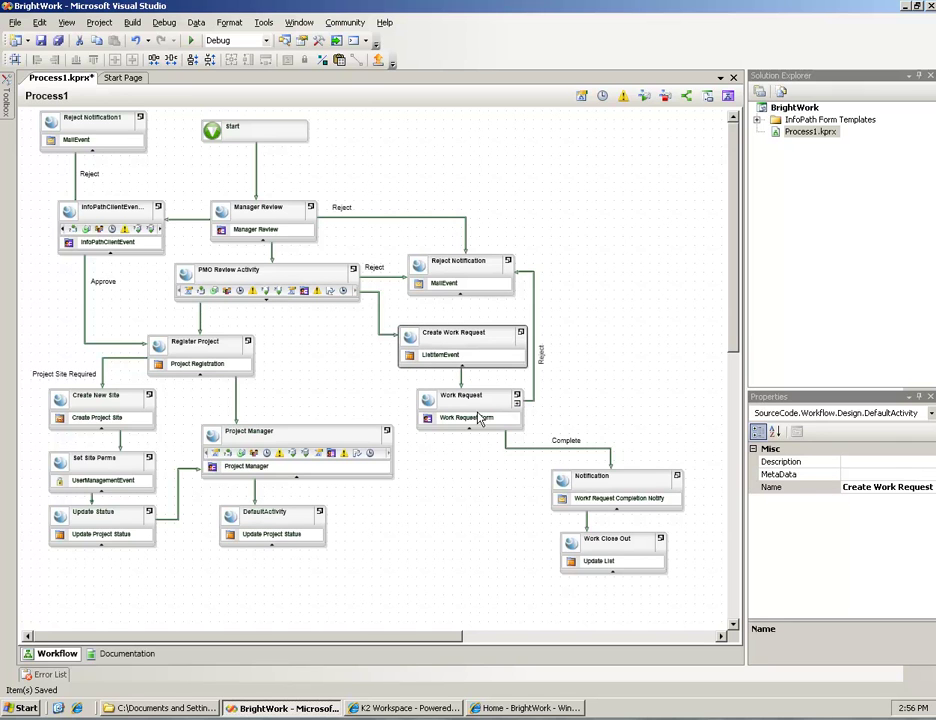
{"action": "left_click", "coordinate": [627, 488]}
{"action": "left_click", "coordinate": [634, 548]}
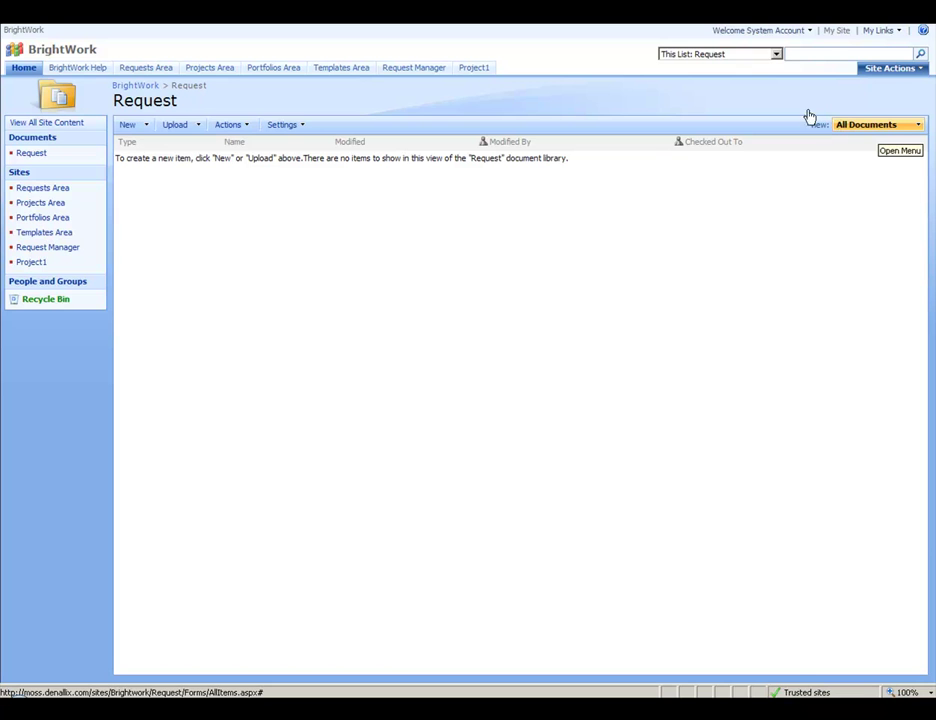
Start a new K2 Project Request form from the Request document library, discarding the unsaved changes to Form1
{"action": "left_click", "coordinate": [129, 125]}
{"action": "left_click", "coordinate": [505, 387]}
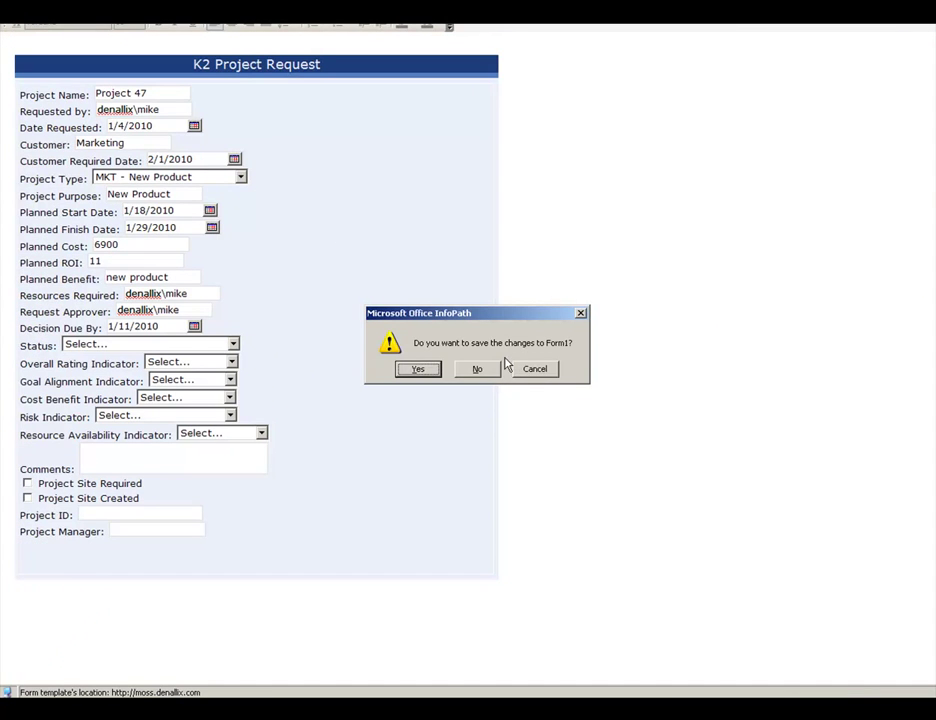
{"action": "left_click", "coordinate": [476, 370]}
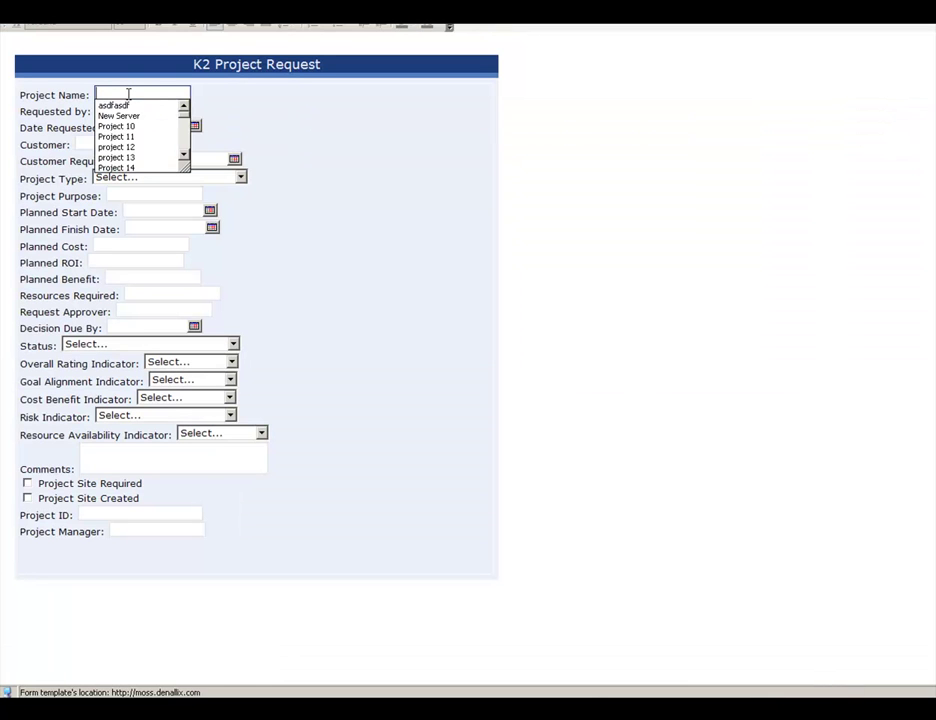
Name the project Project 49, fill in the requester's account name, and set the date requested to 1/5/2010
{"action": "type", "text": "Project 4"}
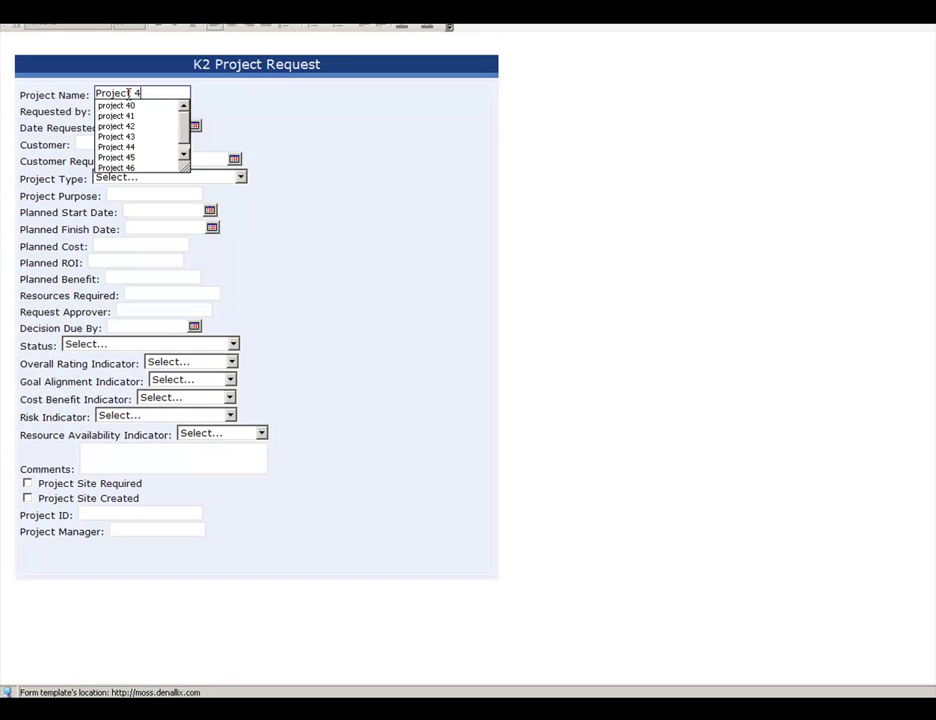
{"action": "type", "text": "9"}
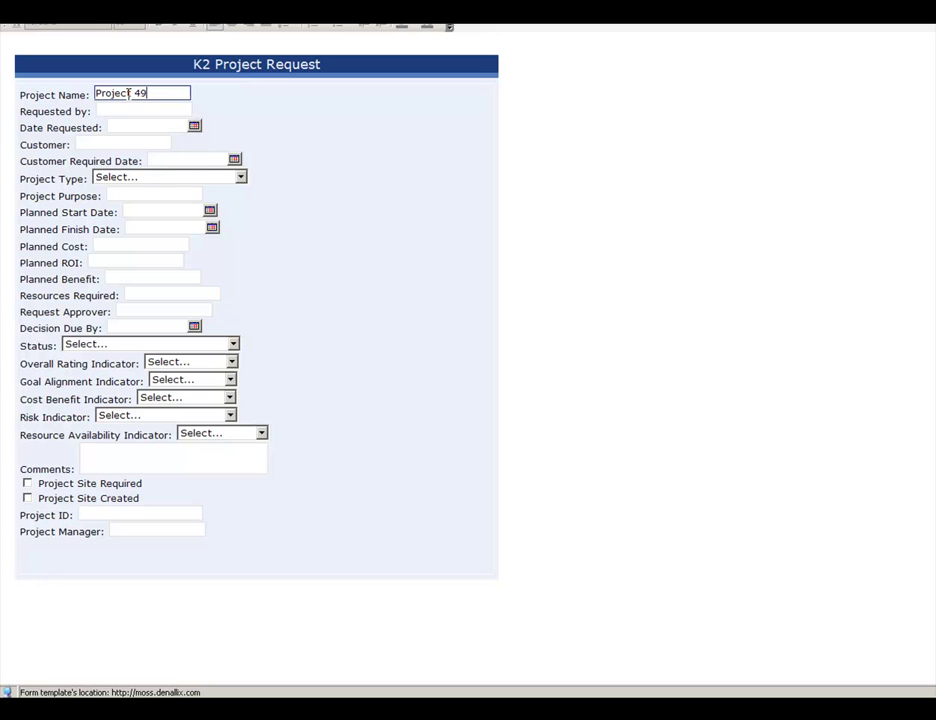
{"action": "key", "text": "Tab"}
{"action": "type", "text": "den"}
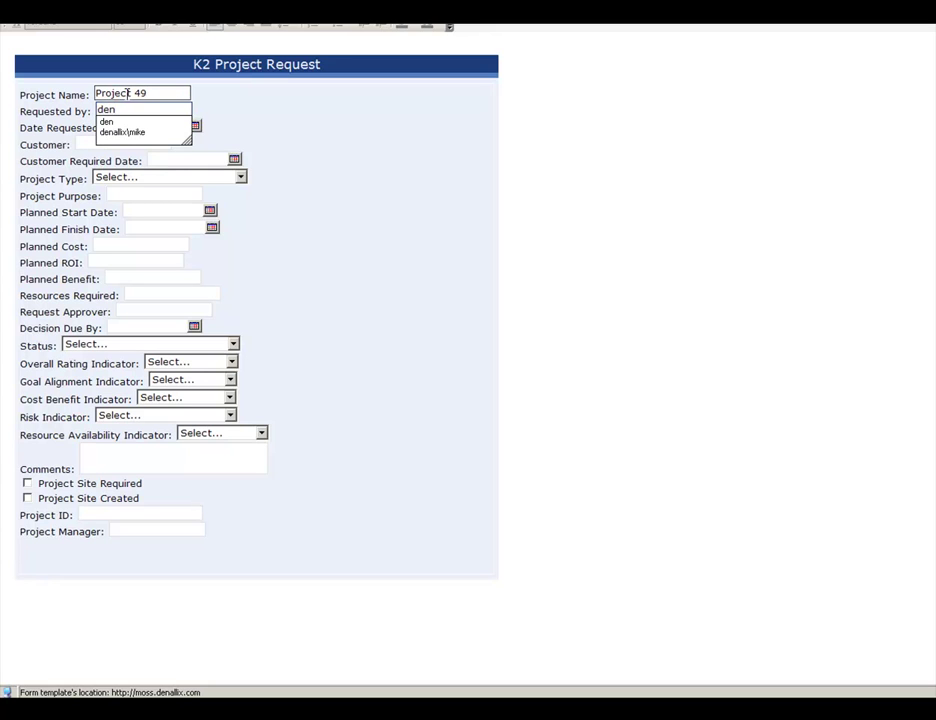
{"action": "left_click", "coordinate": [137, 132]}
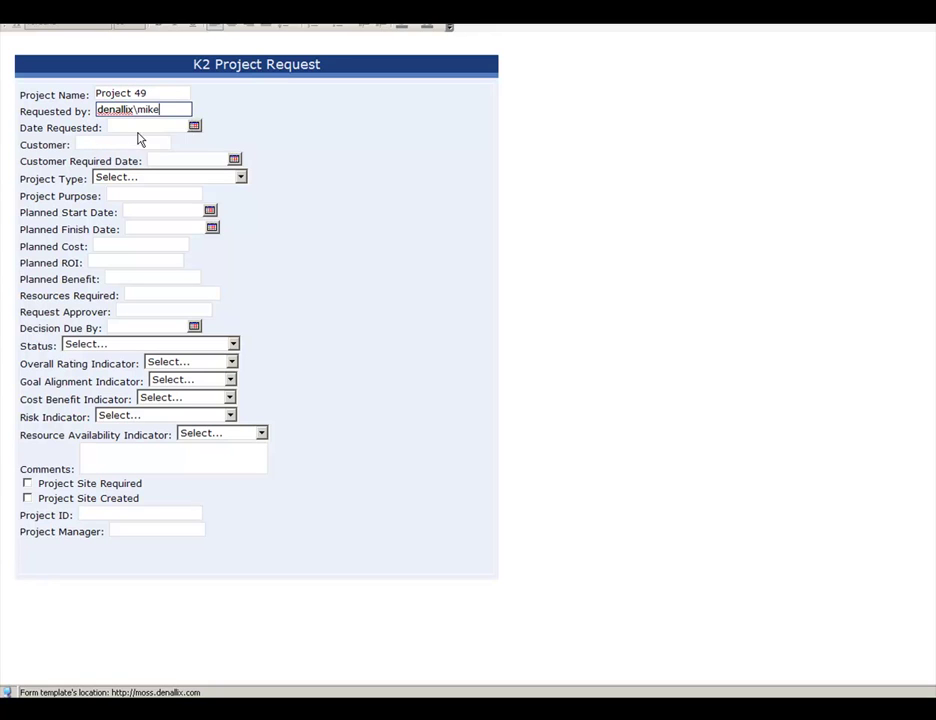
{"action": "left_click", "coordinate": [194, 126]}
{"action": "left_click", "coordinate": [147, 243]}
Set the customer to Marketing and the customer required date to 2/8/2010
{"action": "left_click", "coordinate": [99, 143]}
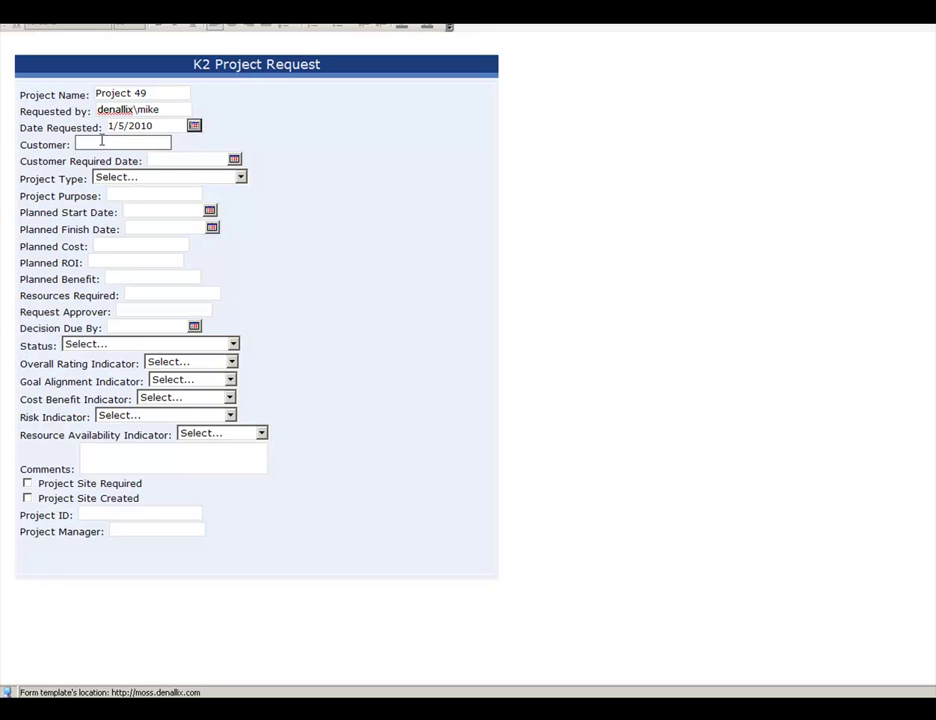
{"action": "type", "text": "Mark"}
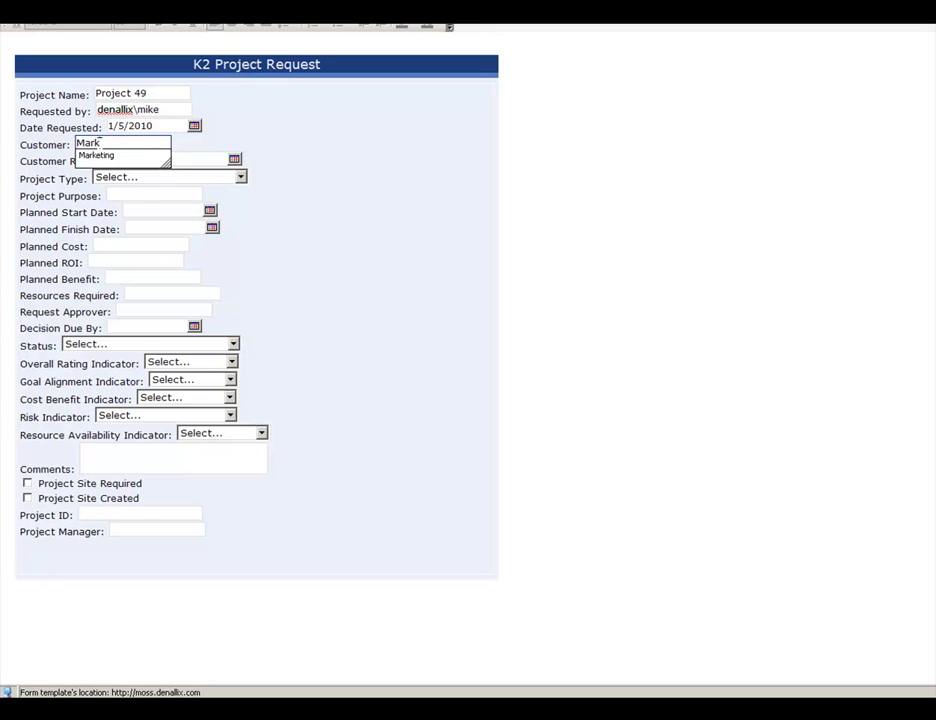
{"action": "key", "text": "Down"}
{"action": "key", "text": "Tab"}
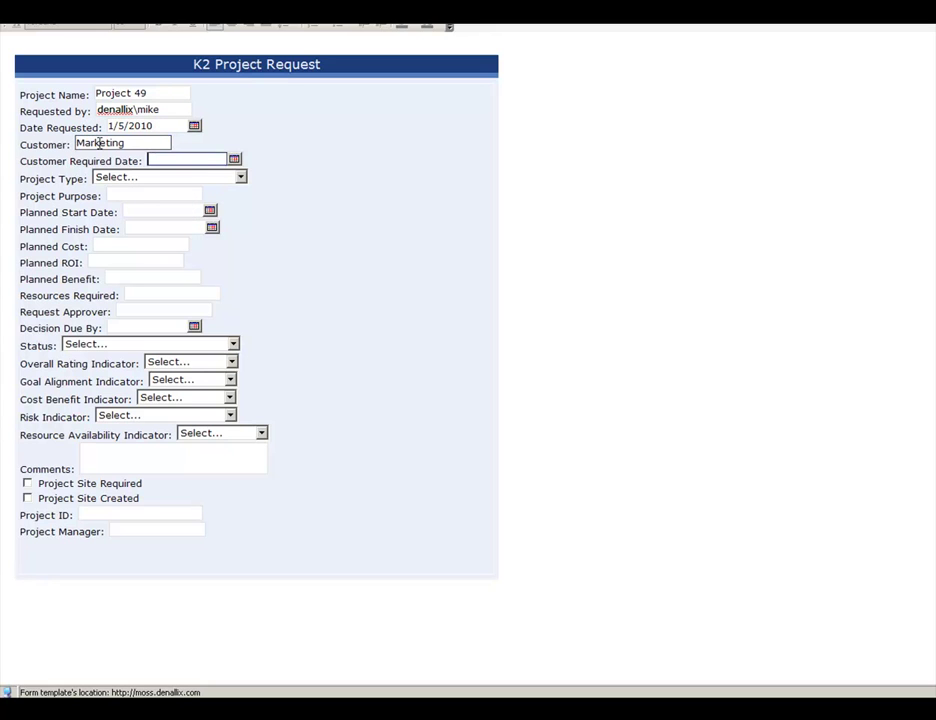
{"action": "left_click", "coordinate": [234, 160]}
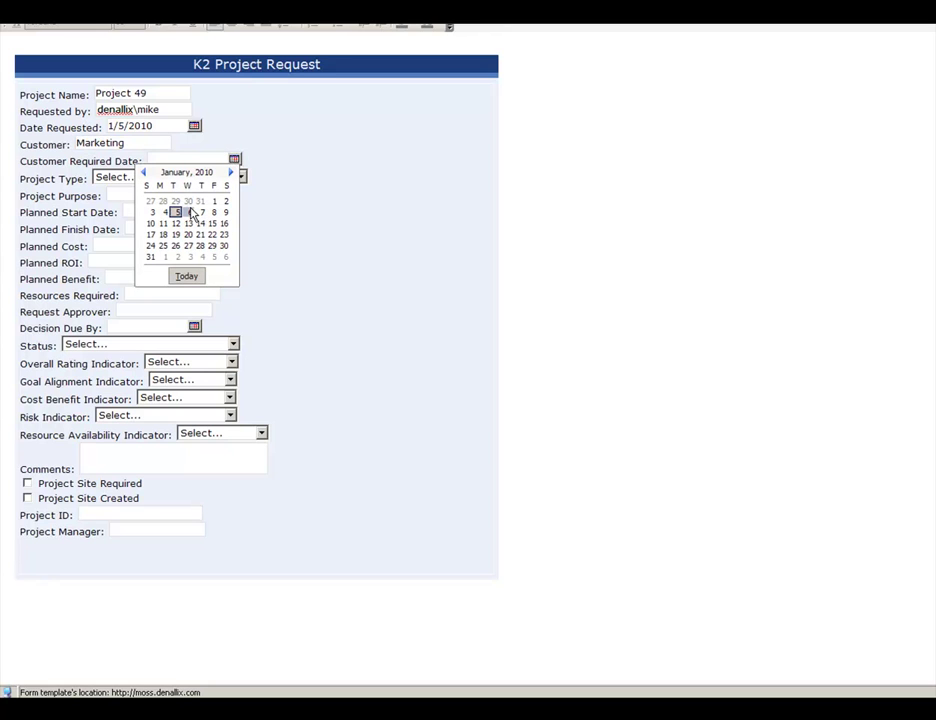
{"action": "left_click", "coordinate": [230, 173]}
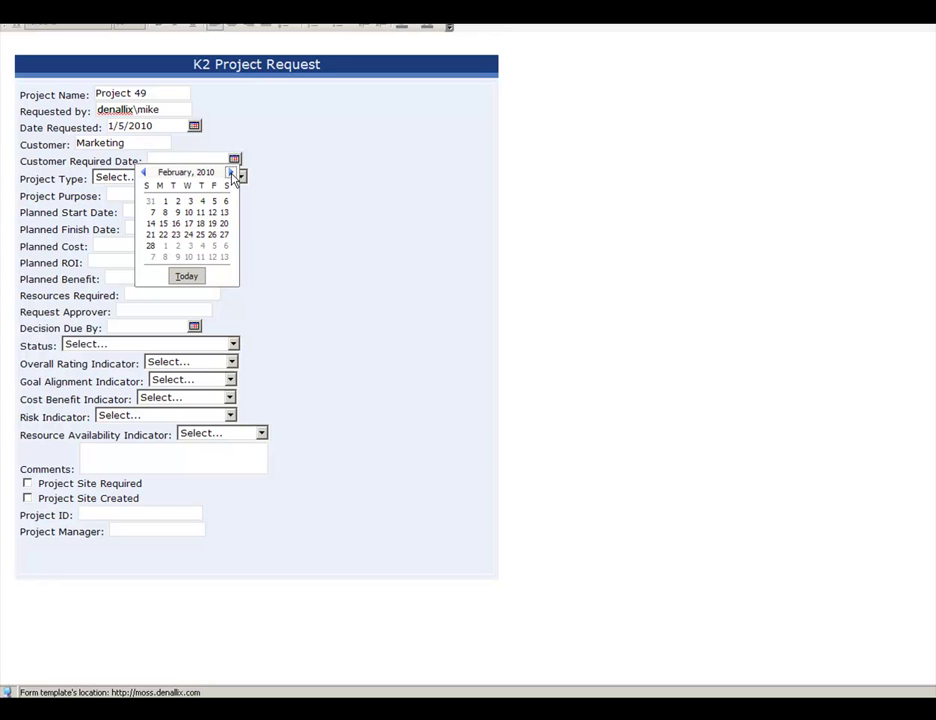
{"action": "left_click", "coordinate": [165, 212]}
Set the project type to MKT - New Product and the project purpose to New Product
{"action": "left_click", "coordinate": [157, 178]}
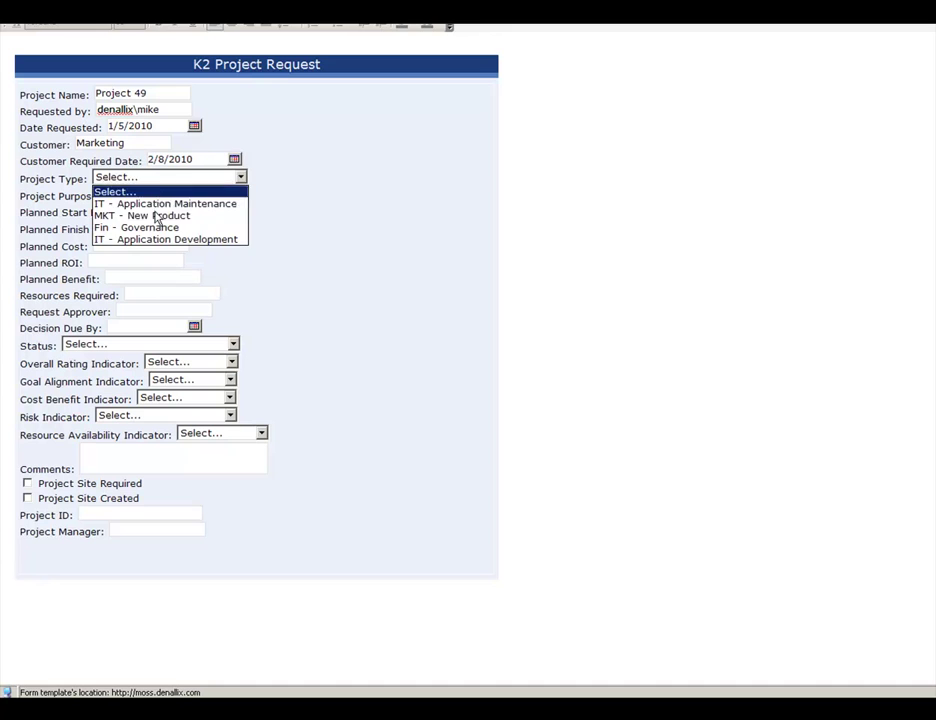
{"action": "left_click", "coordinate": [157, 216]}
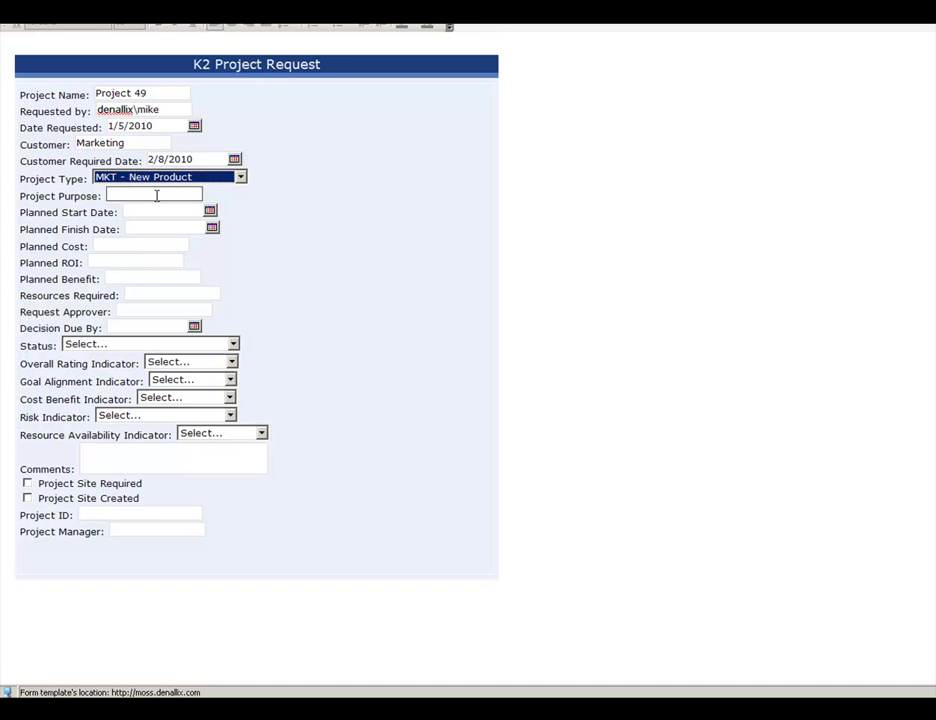
{"action": "left_click", "coordinate": [169, 194]}
{"action": "type", "text": "New Pro"}
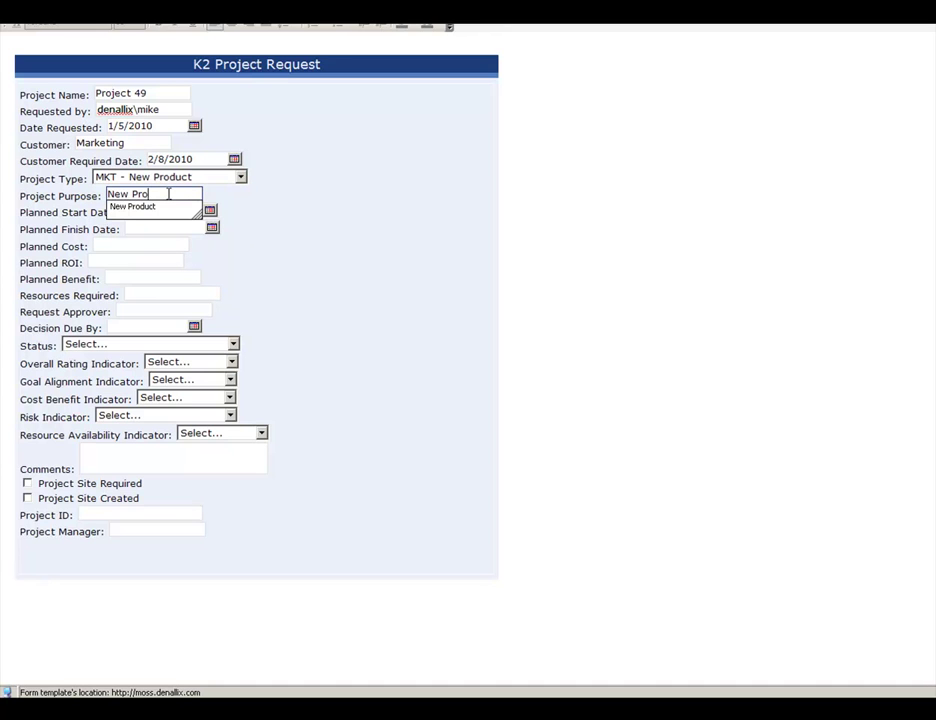
{"action": "left_click", "coordinate": [132, 206]}
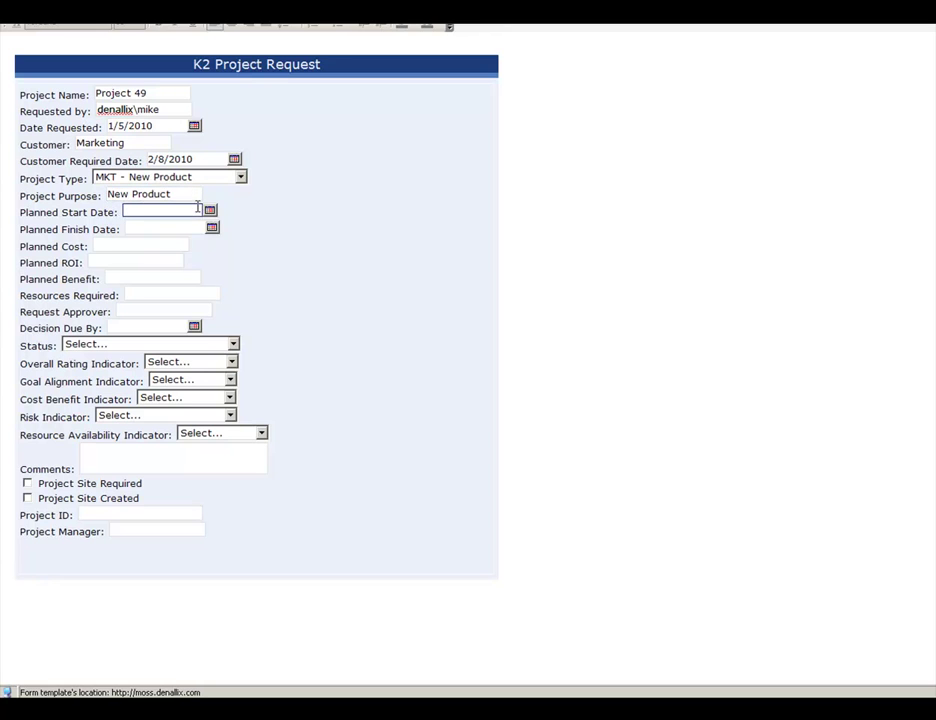
Set the planned start date to 1/18/2010 and the planned finish date to 2/1/2010
{"action": "left_click", "coordinate": [210, 210]}
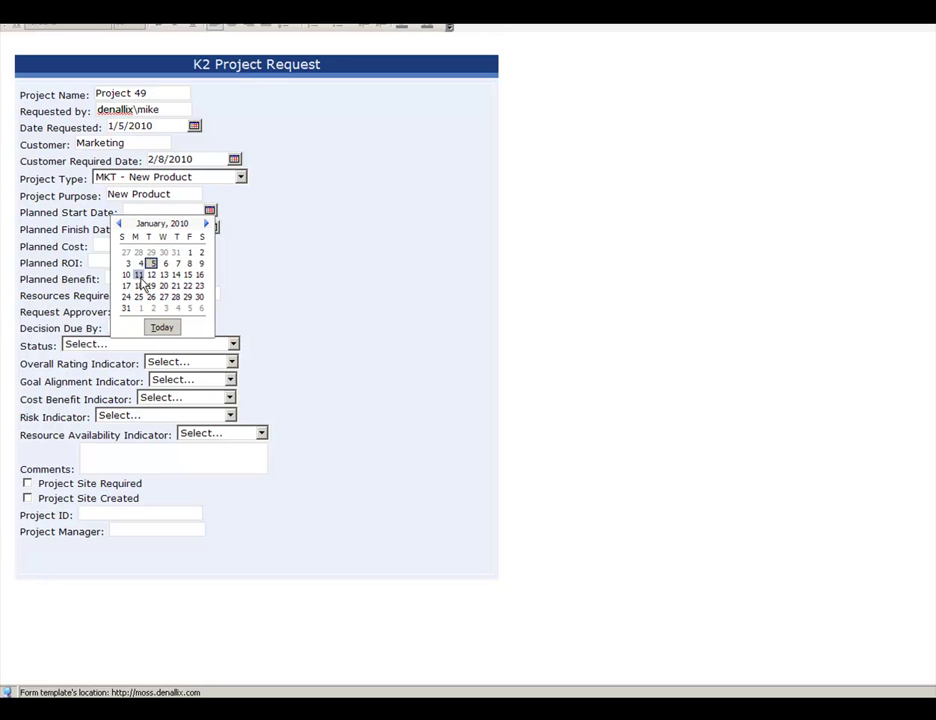
{"action": "left_click", "coordinate": [139, 286]}
{"action": "left_click", "coordinate": [212, 228]}
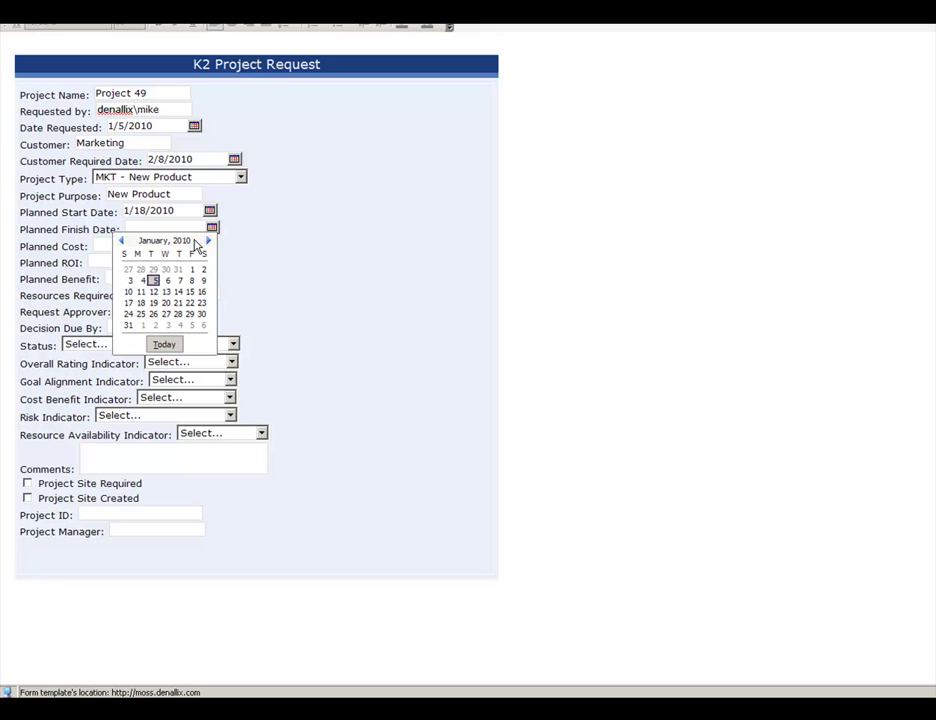
{"action": "left_click", "coordinate": [144, 328]}
Enter a planned cost of 9685, a planned ROI of 16 and New Product as the planned benefit
{"action": "left_click", "coordinate": [138, 245]}
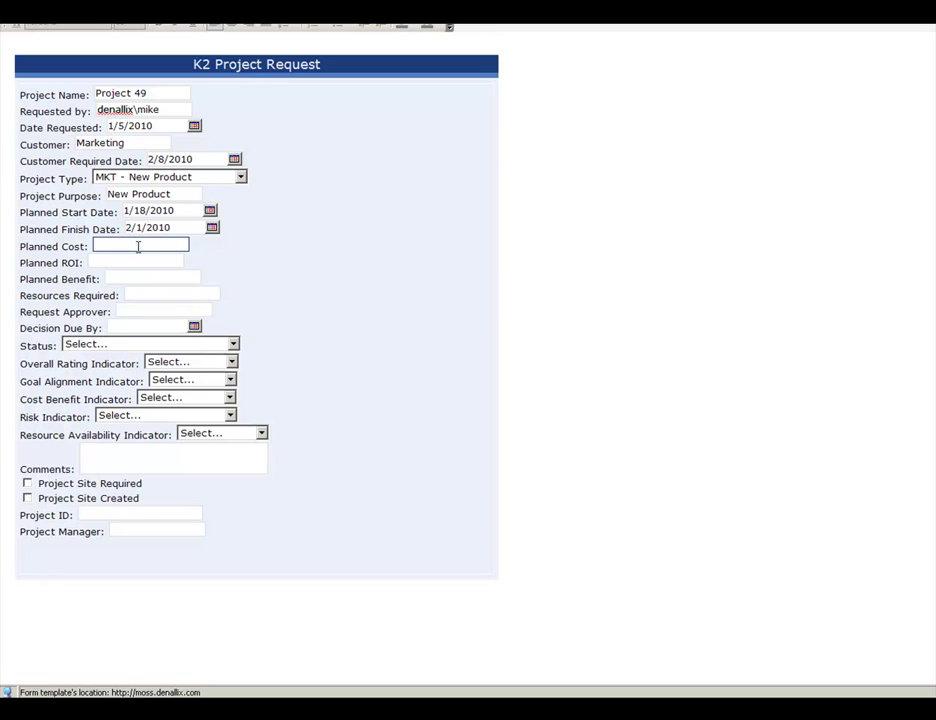
{"action": "type", "text": "9685"}
{"action": "left_click", "coordinate": [136, 261]}
{"action": "type", "text": "16"}
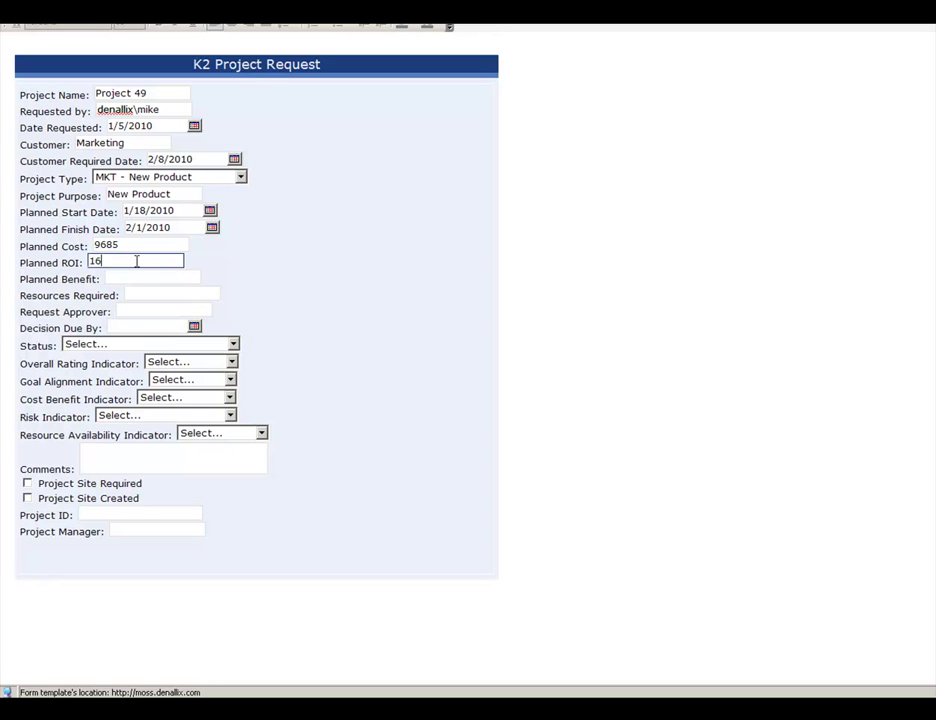
{"action": "left_click", "coordinate": [127, 277]}
{"action": "type", "text": "New Product"}
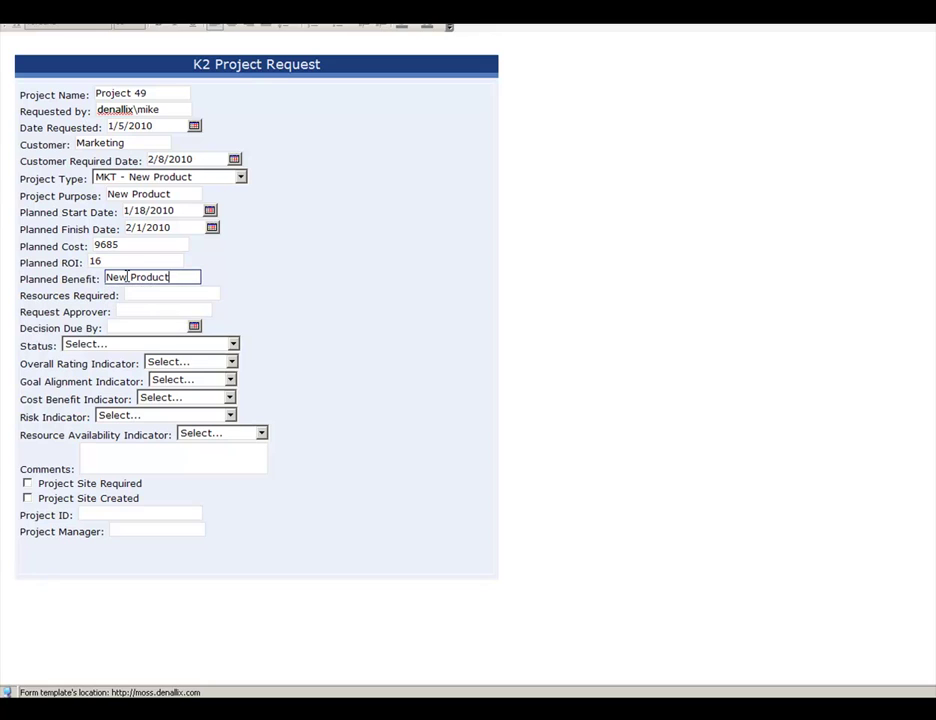
Fill in the account names for the required resources and the request approver
{"action": "key", "text": "Tab"}
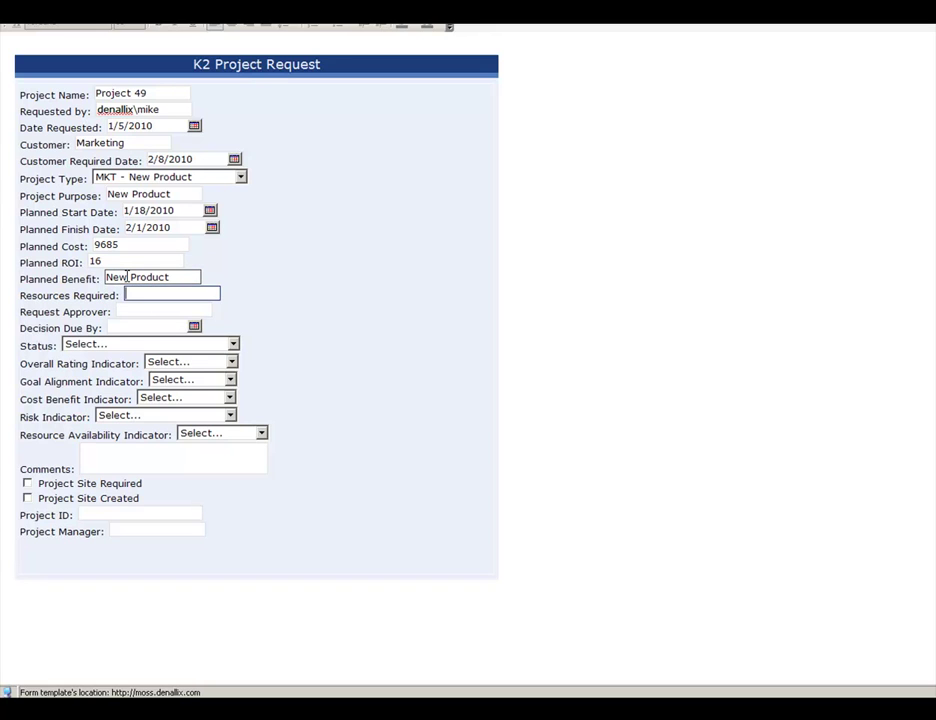
{"action": "type", "text": "den"}
{"action": "key", "text": "Down"}
{"action": "key", "text": "Tab"}
{"action": "type", "text": "den"}
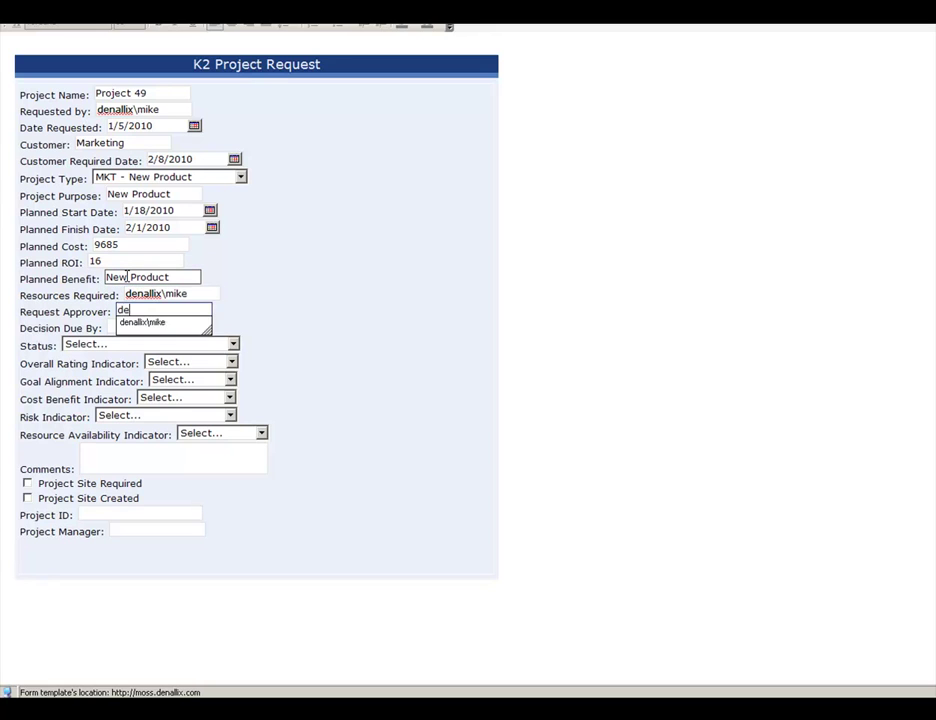
{"action": "key", "text": "Down"}
{"action": "key", "text": "Tab"}
Set the decision due date to 1/11/2010 and the request status to (1) New
{"action": "left_click", "coordinate": [195, 330]}
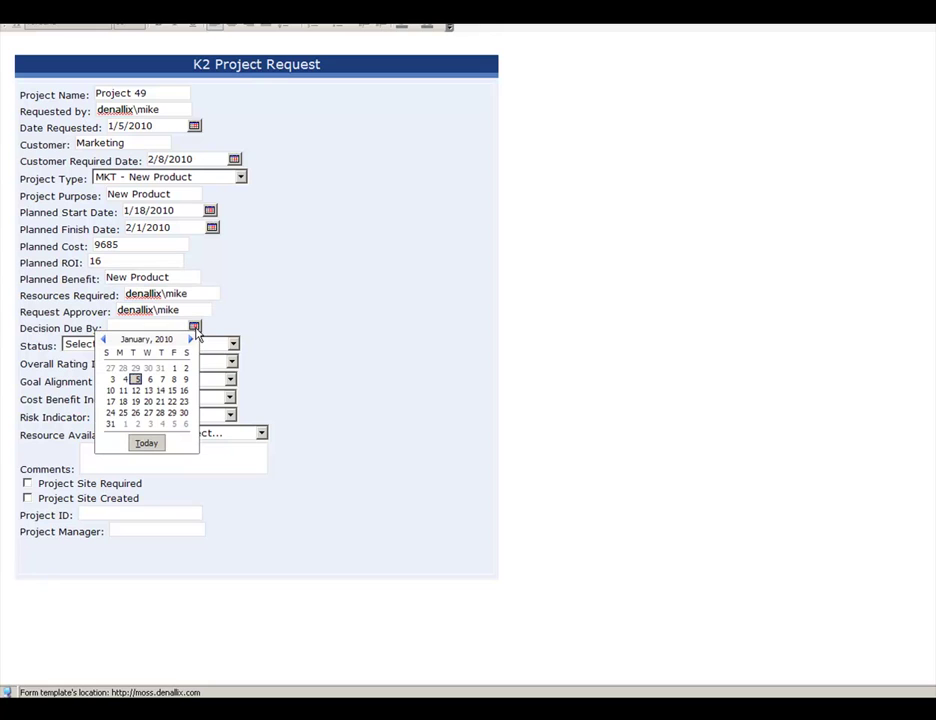
{"action": "left_click", "coordinate": [124, 390]}
{"action": "left_click", "coordinate": [162, 346]}
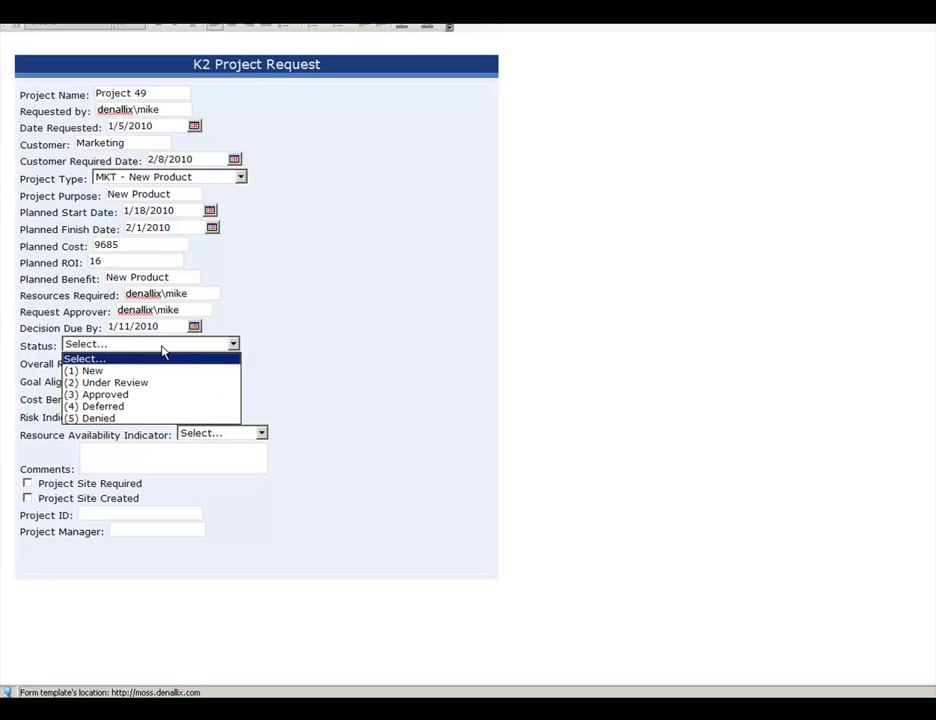
{"action": "left_click", "coordinate": [158, 372]}
Set the overall rating, goal alignment, cost benefit and risk indicators to (1) Green
{"action": "left_click", "coordinate": [184, 362]}
{"action": "left_click", "coordinate": [183, 389]}
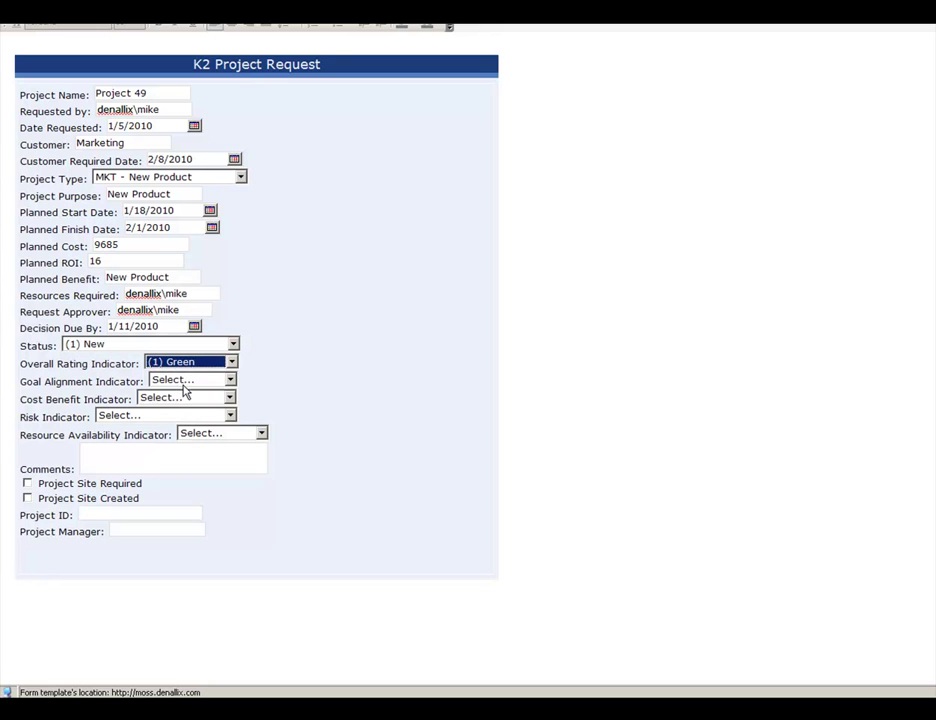
{"action": "left_click", "coordinate": [185, 382]}
{"action": "left_click", "coordinate": [184, 405]}
{"action": "left_click", "coordinate": [185, 398]}
{"action": "left_click", "coordinate": [184, 426]}
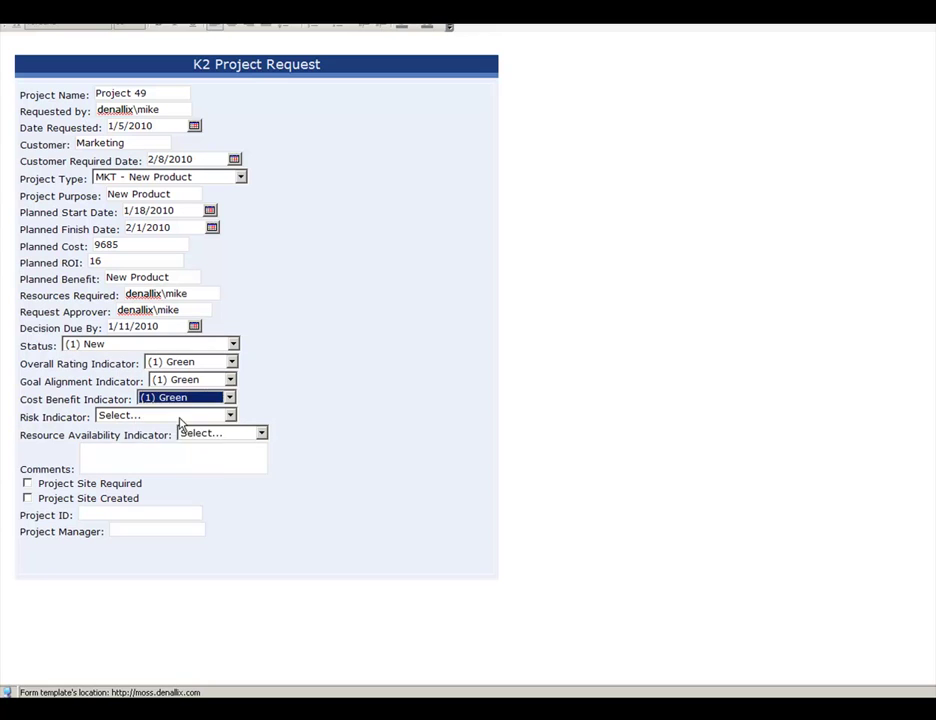
{"action": "left_click", "coordinate": [180, 416]}
{"action": "left_click", "coordinate": [182, 443]}
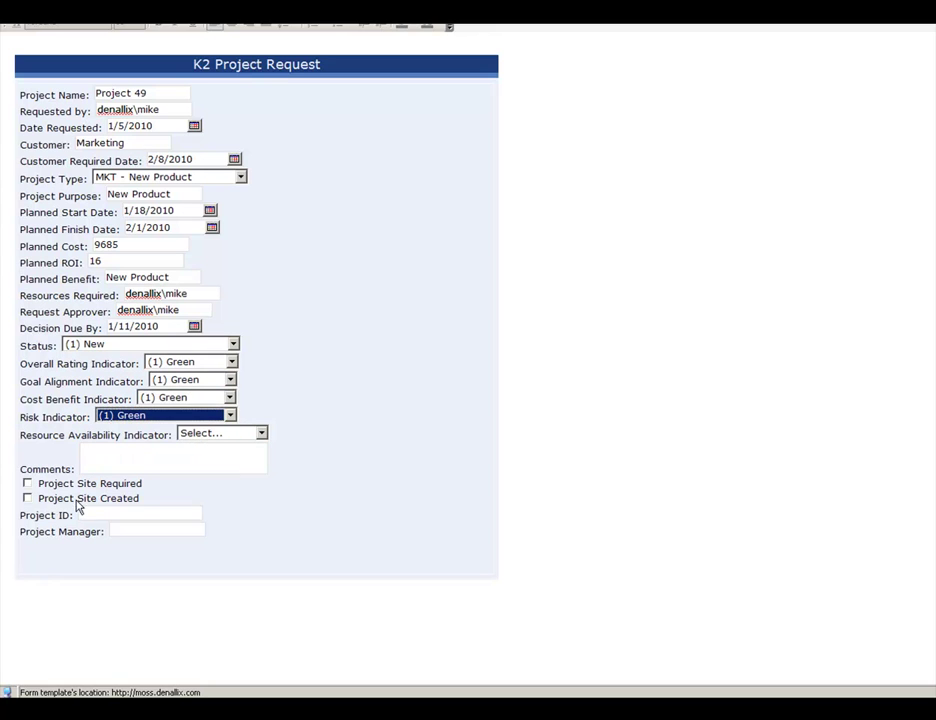
Mark the project site as required and fill in the project manager's account name
{"action": "left_click", "coordinate": [27, 483]}
{"action": "left_click", "coordinate": [117, 529]}
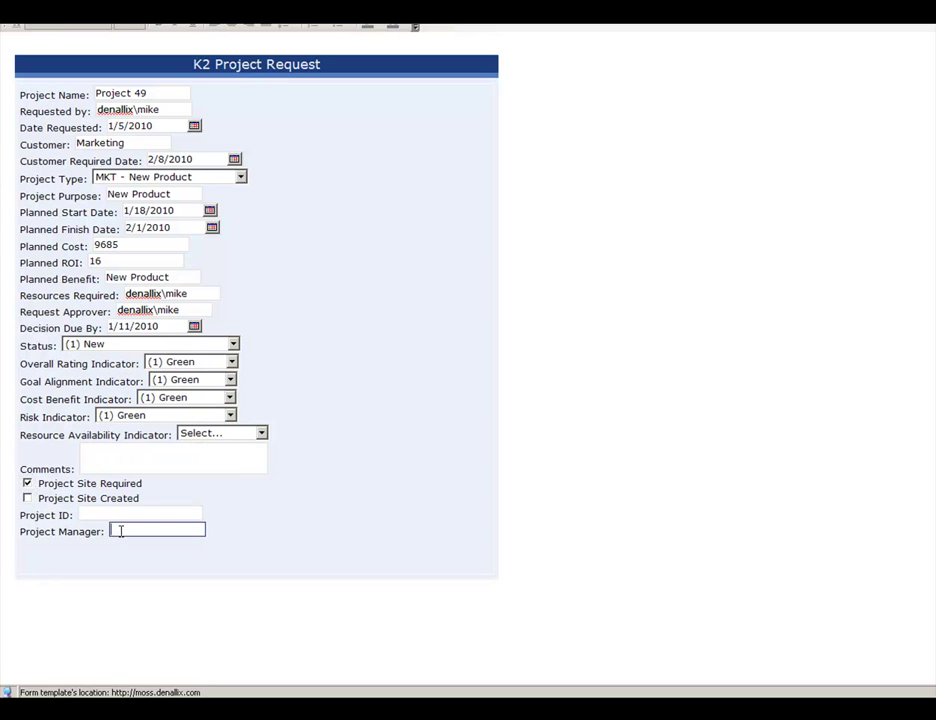
{"action": "type", "text": "de"}
{"action": "left_click", "coordinate": [143, 545]}
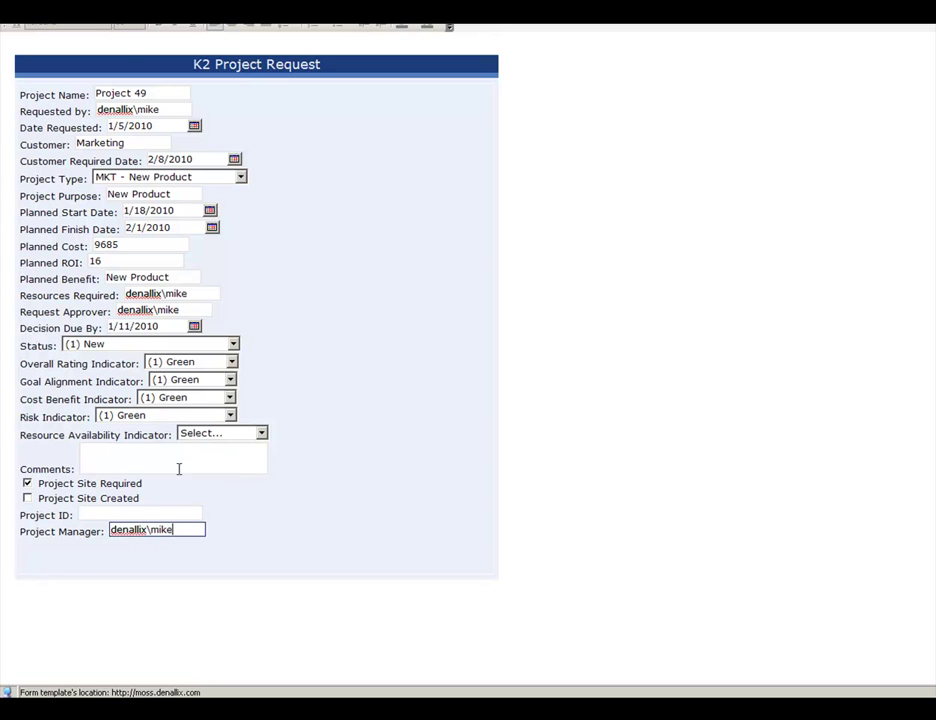
Submit the completed project request and close the form program
{"action": "left_click", "coordinate": [20, 20]}
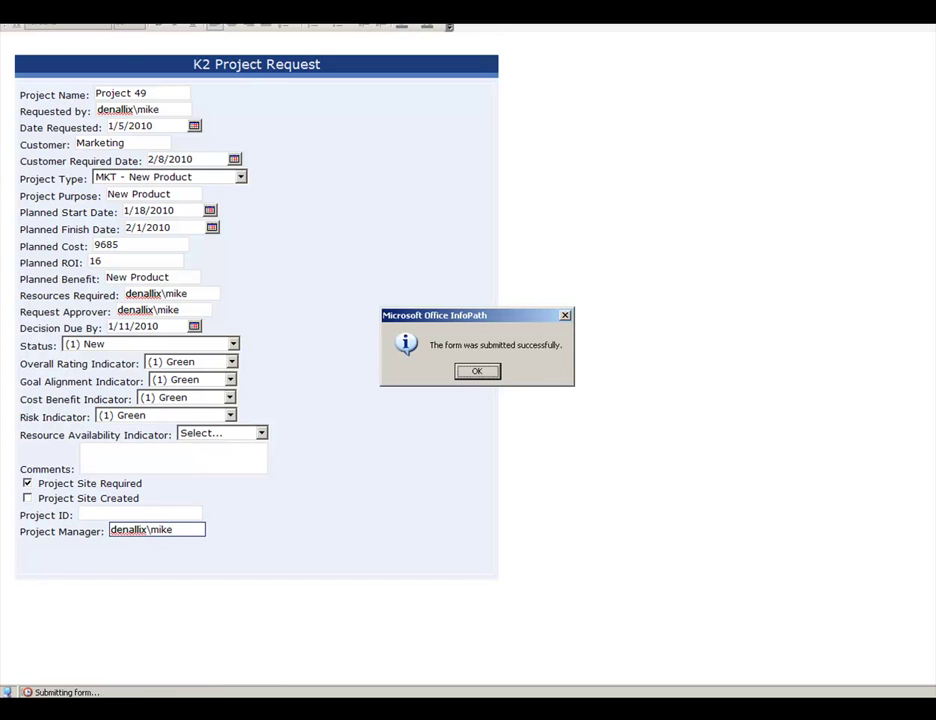
{"action": "left_click", "coordinate": [478, 372]}
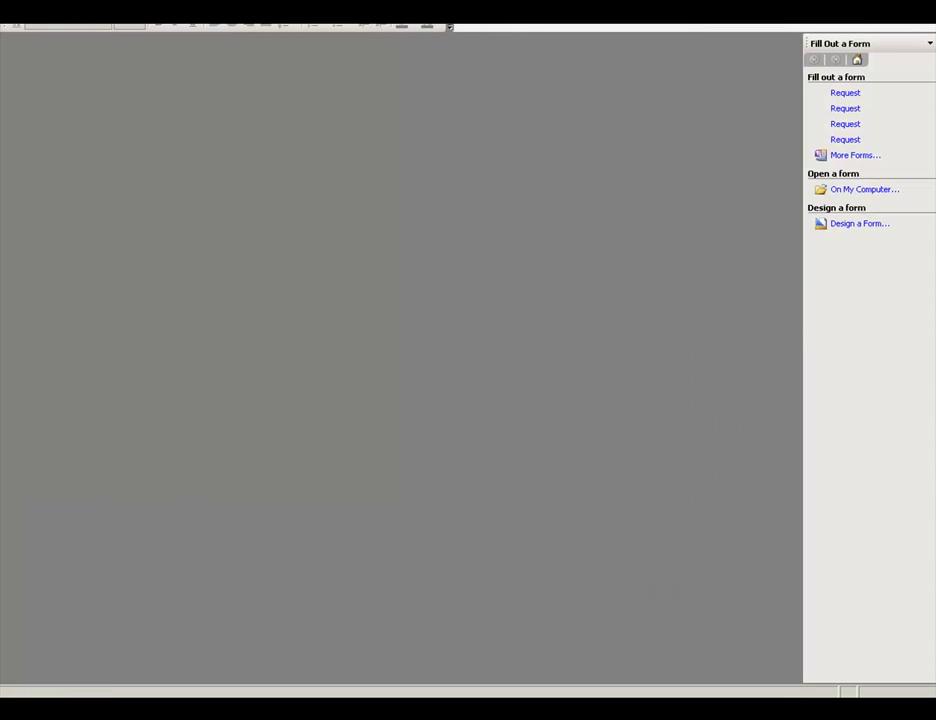
{"action": "left_click", "coordinate": [933, 34]}
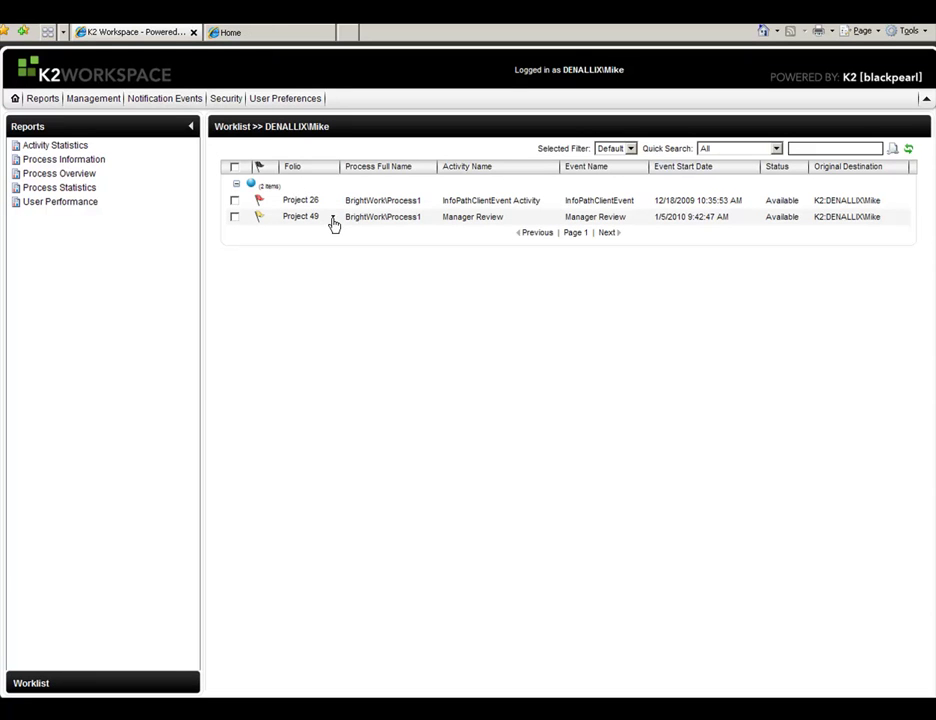
View the process flow of the Project 49 worklist item with real-time monitoring turned on
{"action": "left_click", "coordinate": [333, 219]}
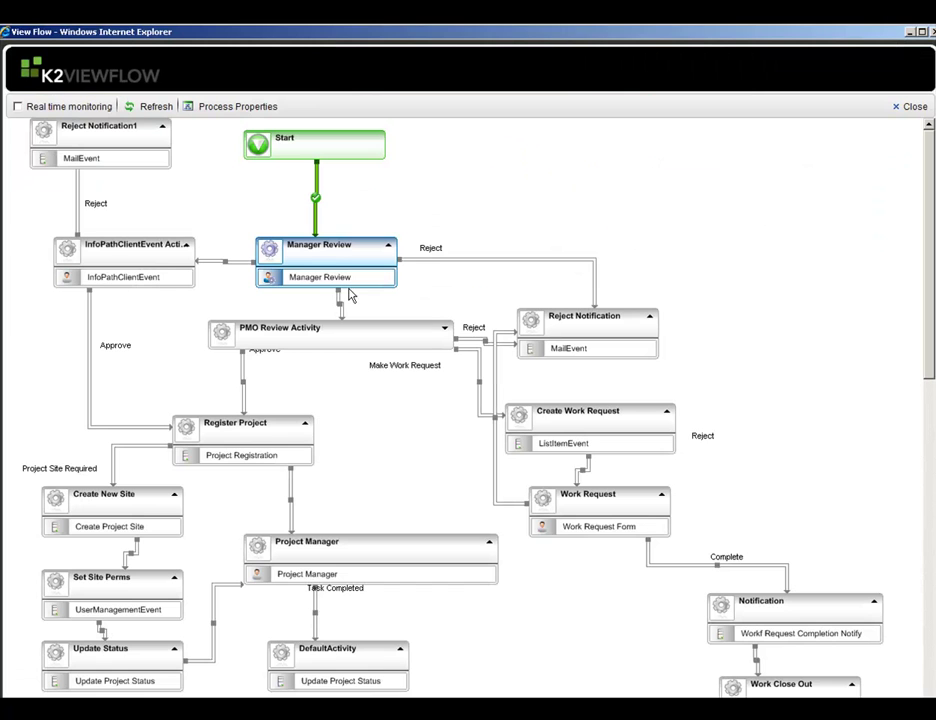
{"action": "left_click", "coordinate": [17, 106]}
{"action": "left_click", "coordinate": [926, 31]}
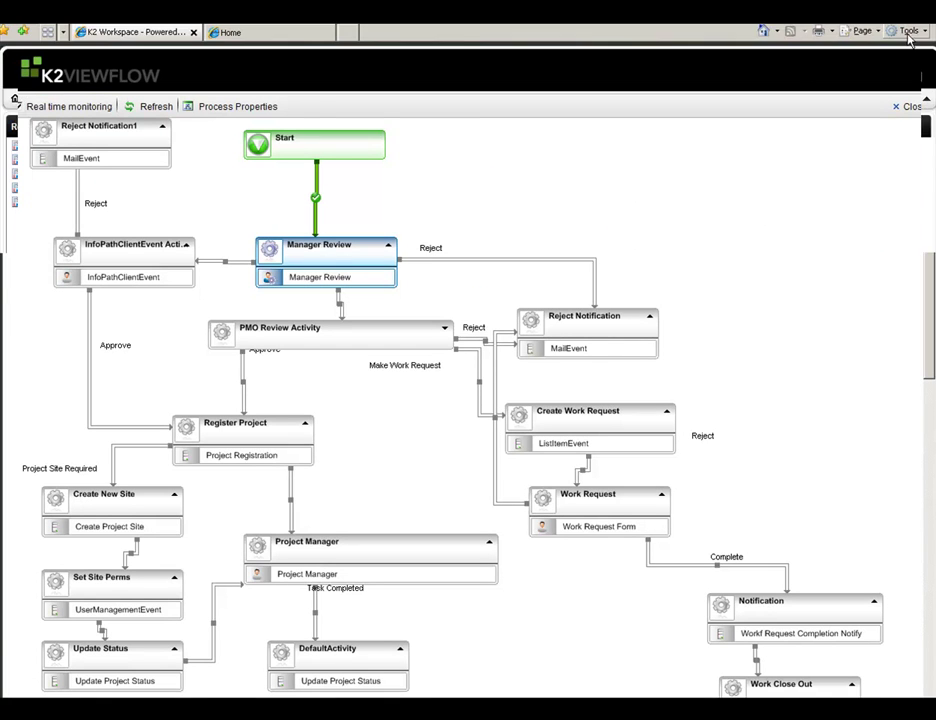
Open the Project 49 manager review form, set the manager decision to Approve and submit it
{"action": "left_click", "coordinate": [331, 218]}
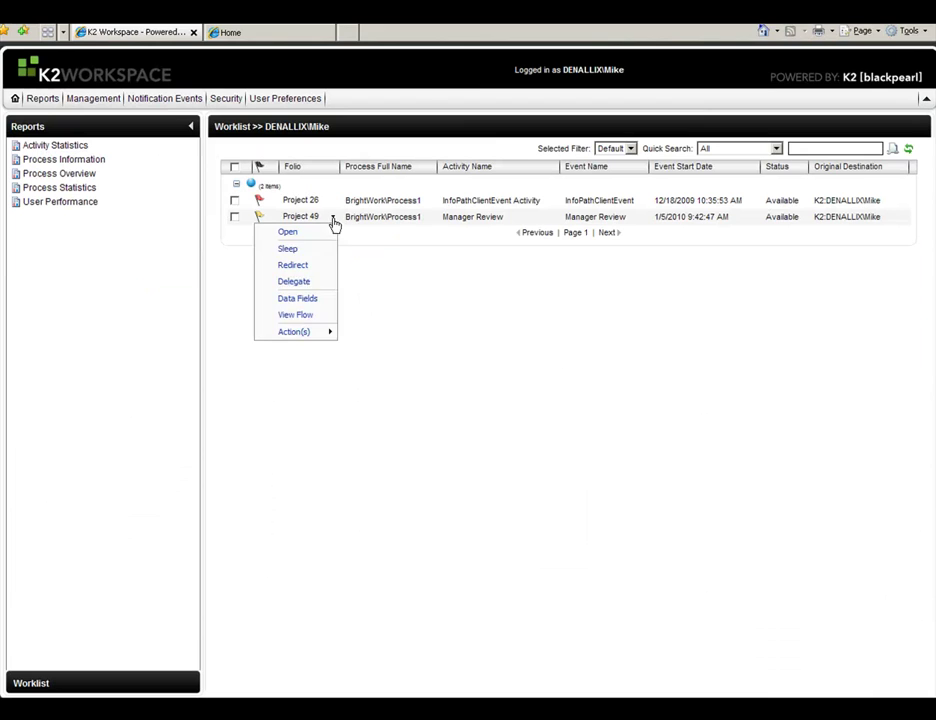
{"action": "mouse_move", "coordinate": [302, 335]}
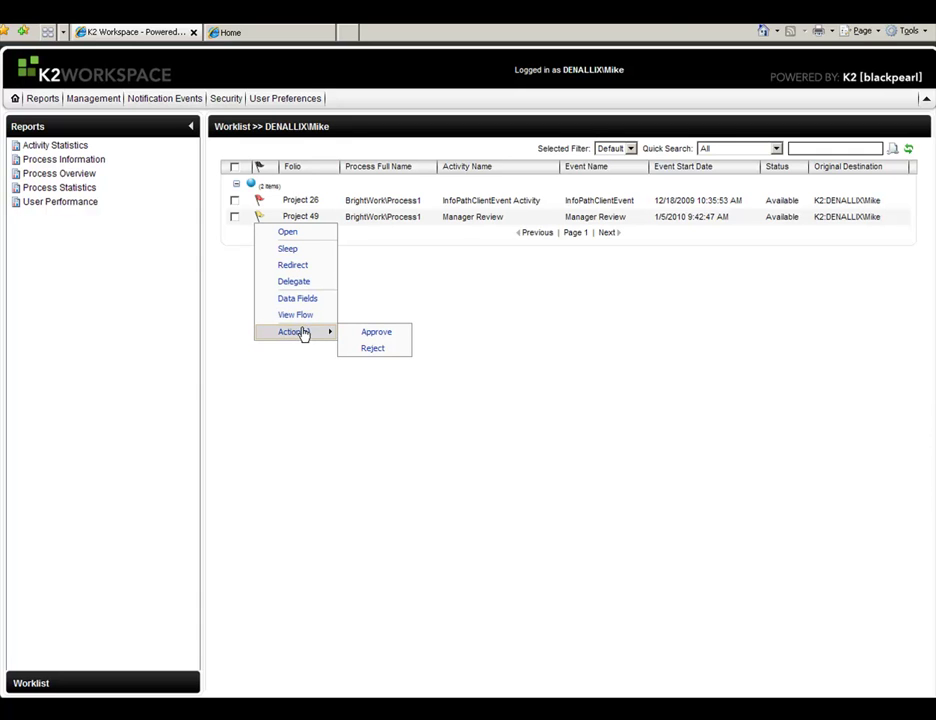
{"action": "left_click", "coordinate": [304, 236]}
{"action": "left_click", "coordinate": [447, 371]}
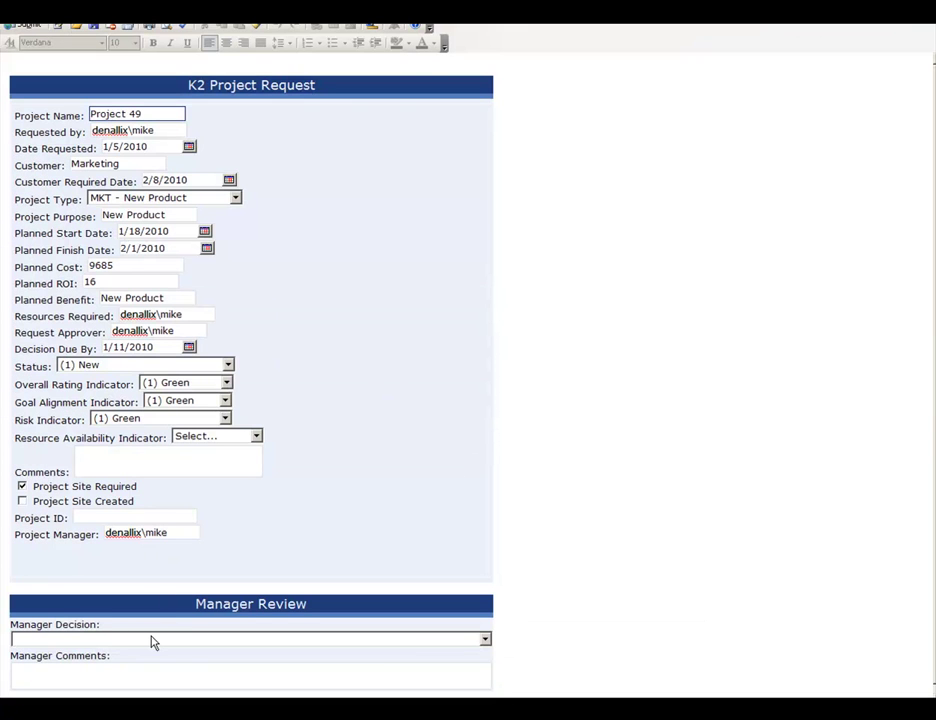
{"action": "left_click", "coordinate": [152, 640]}
{"action": "left_click", "coordinate": [118, 666]}
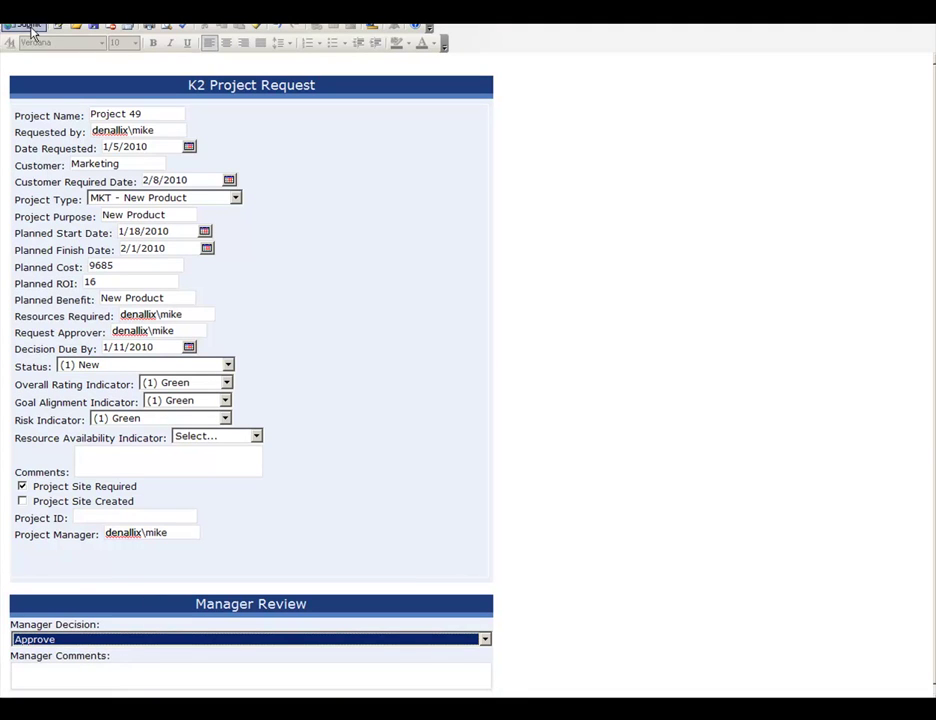
{"action": "left_click", "coordinate": [33, 30]}
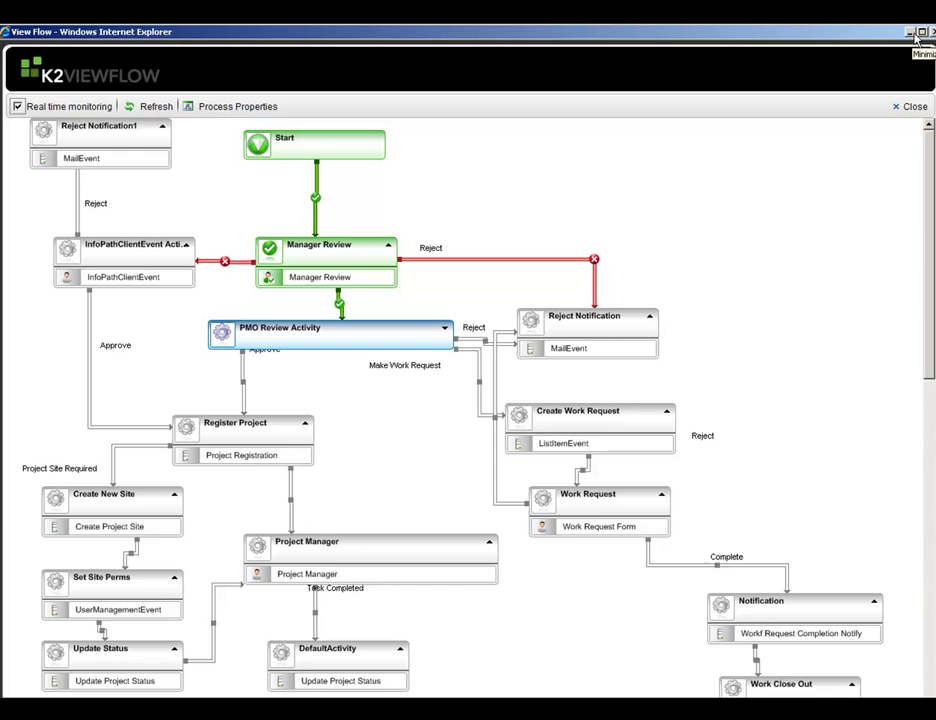
Leave the process flow view and approve the PMO review of Project 49 directly from the worklist
{"action": "left_click", "coordinate": [931, 32]}
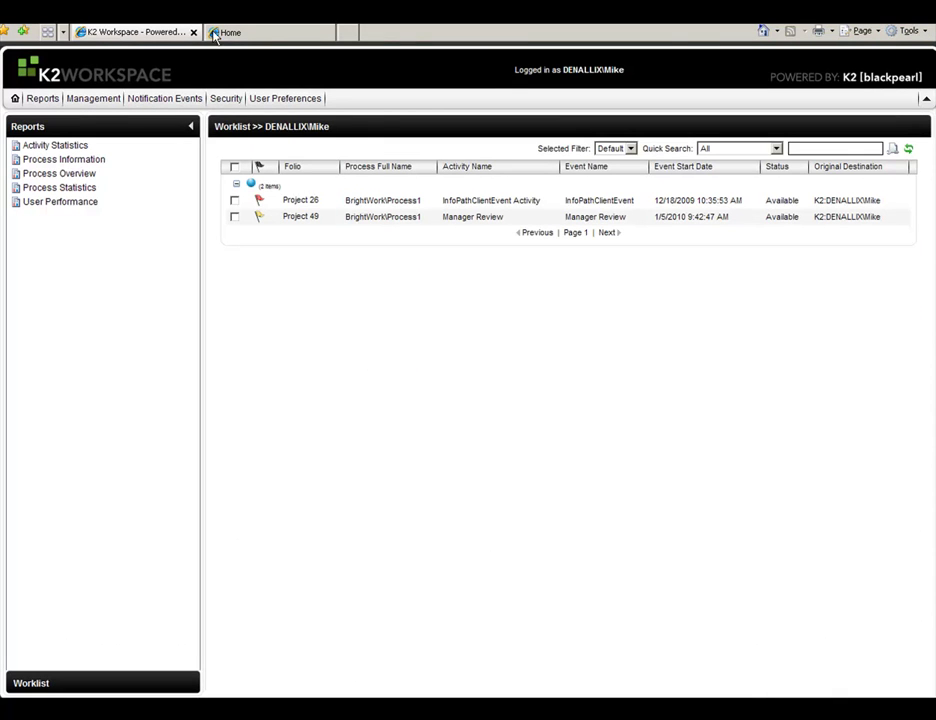
{"action": "left_click", "coordinate": [627, 170]}
{"action": "left_click", "coordinate": [330, 224]}
{"action": "mouse_move", "coordinate": [305, 338]}
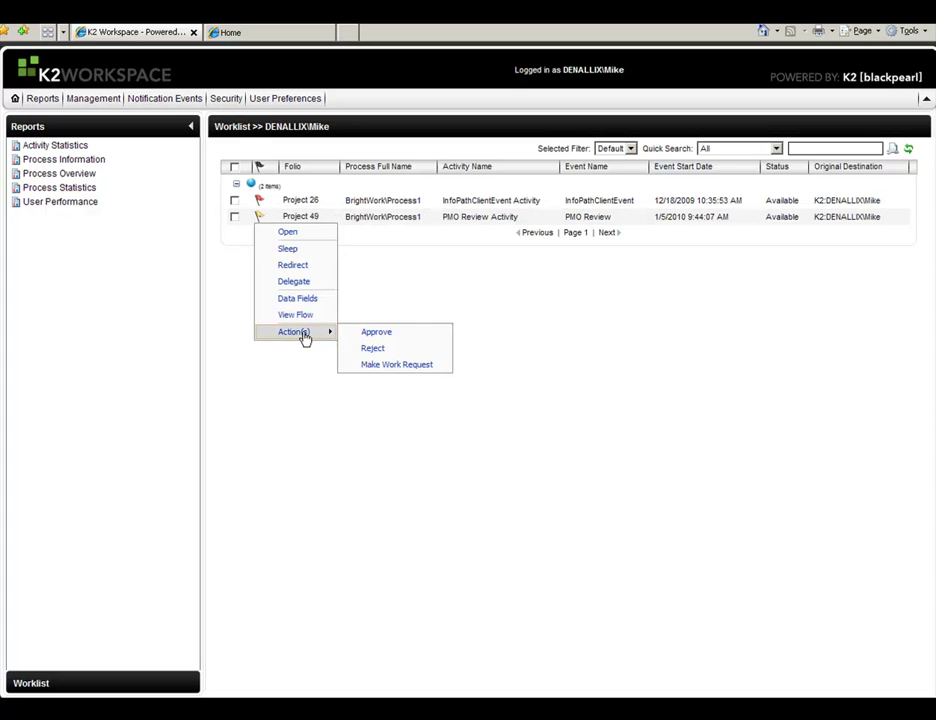
{"action": "left_click", "coordinate": [392, 334]}
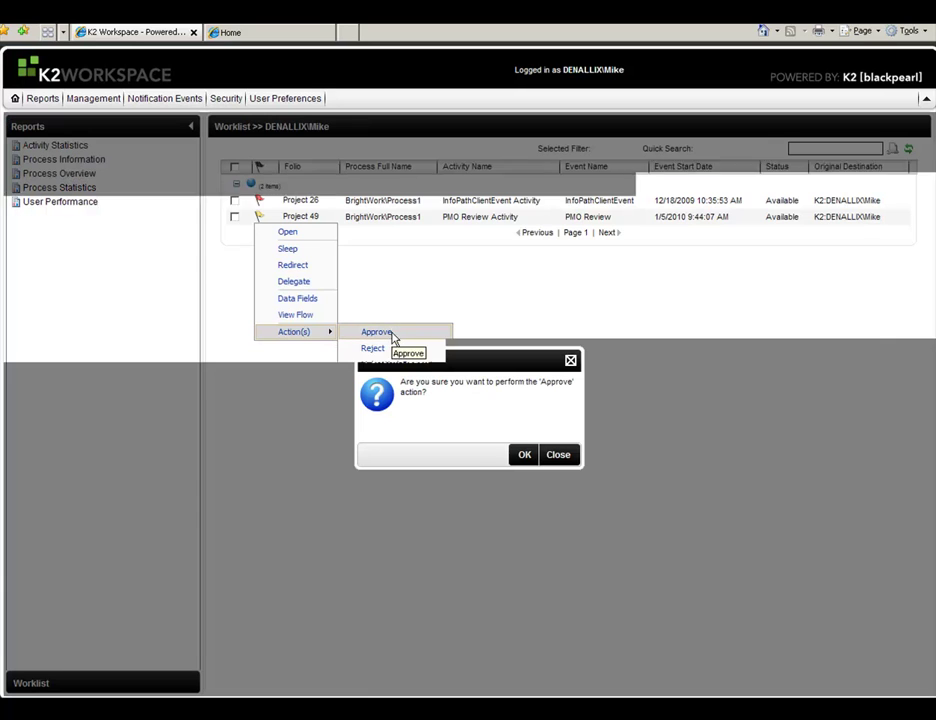
{"action": "left_click", "coordinate": [525, 455]}
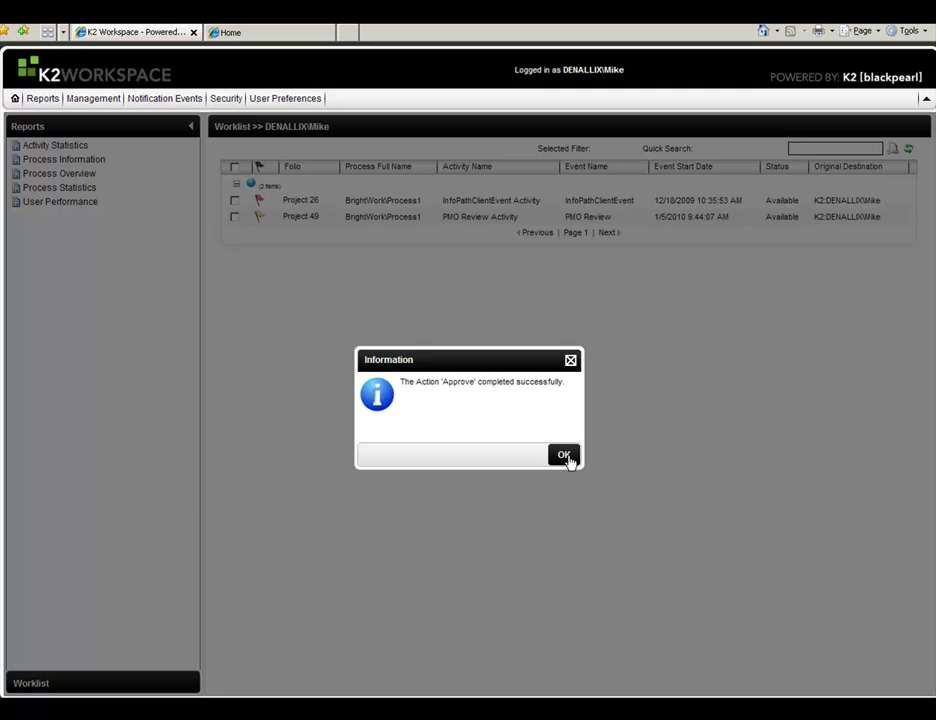
{"action": "left_click", "coordinate": [564, 456]}
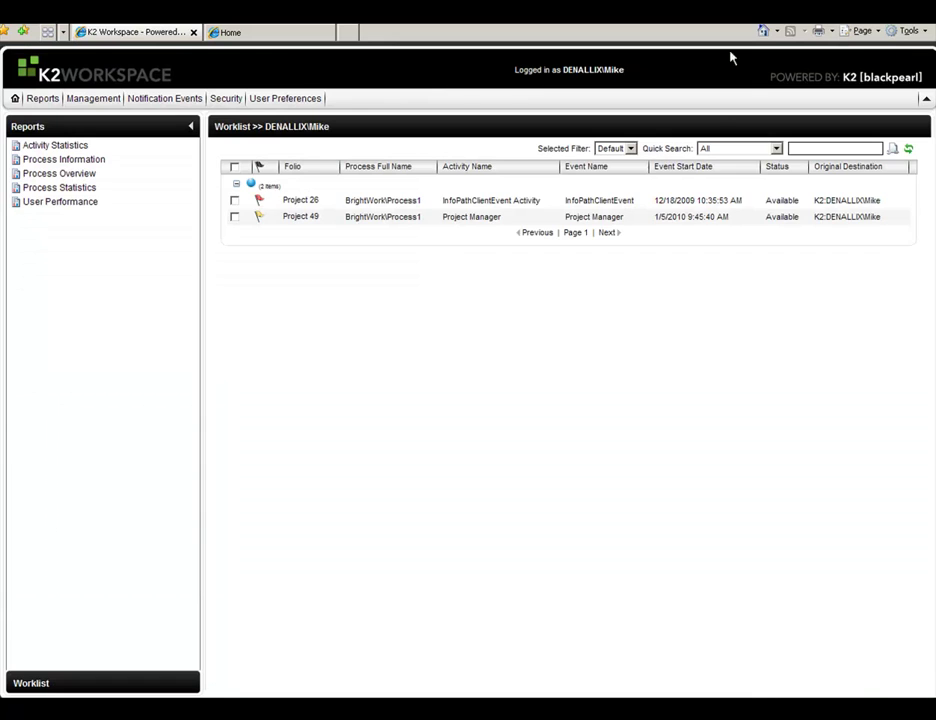
Perform the Task Completed action on the Project Manager task of Project 49 in the worklist
{"action": "left_click", "coordinate": [334, 220]}
{"action": "mouse_move", "coordinate": [304, 334]}
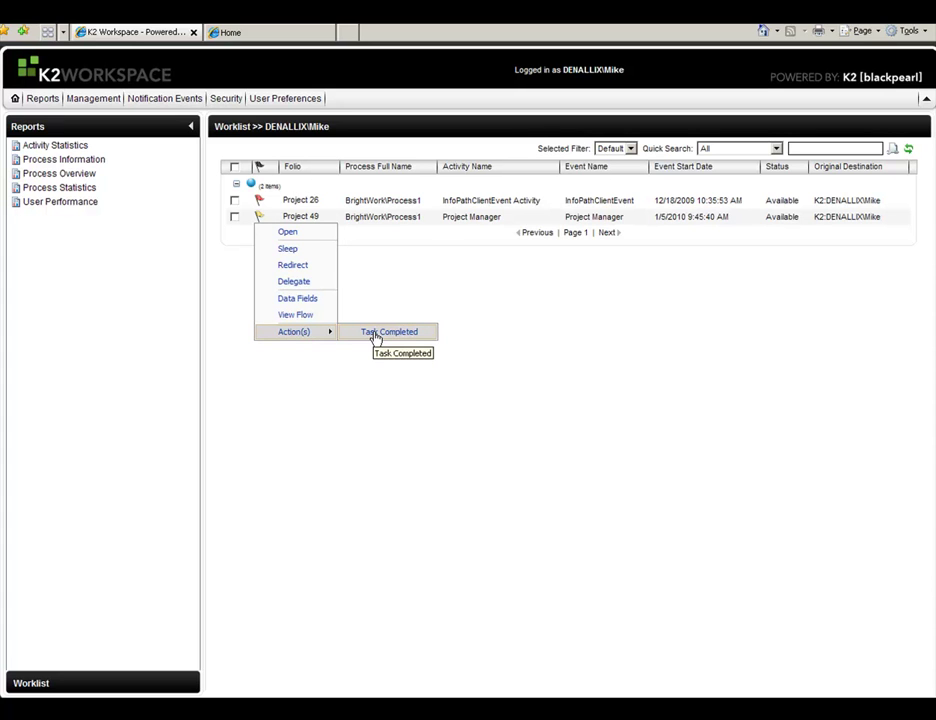
{"action": "left_click", "coordinate": [376, 335]}
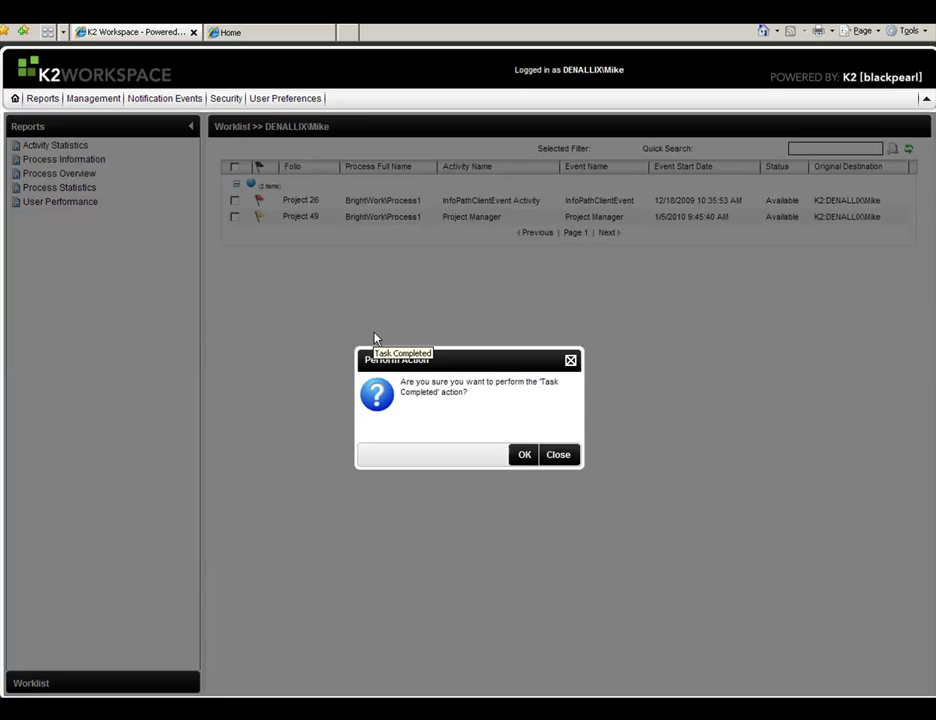
{"action": "left_click", "coordinate": [530, 460]}
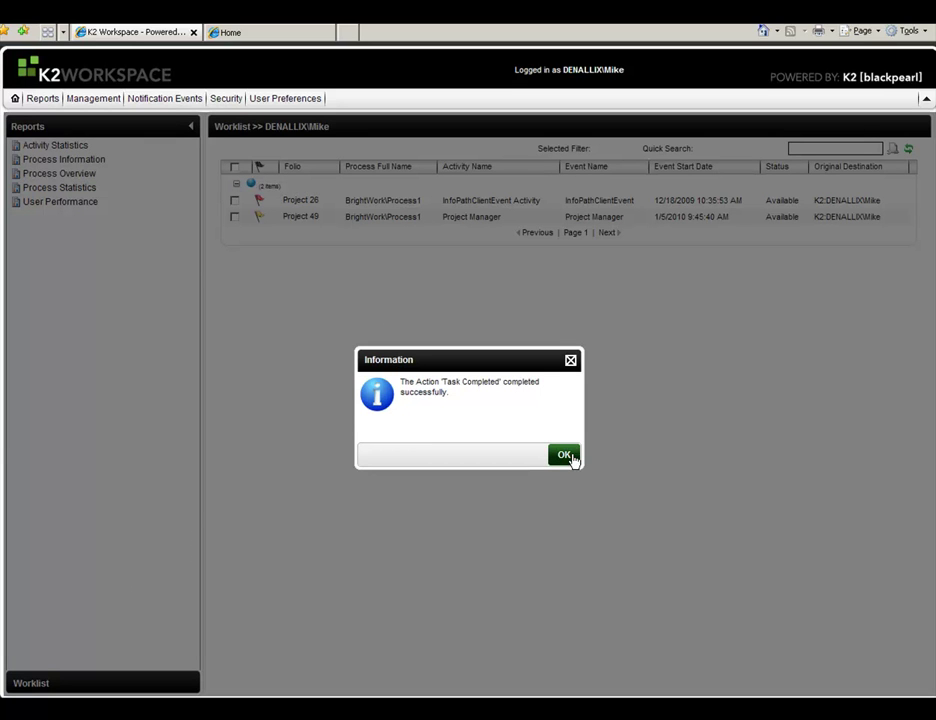
{"action": "left_click", "coordinate": [564, 456]}
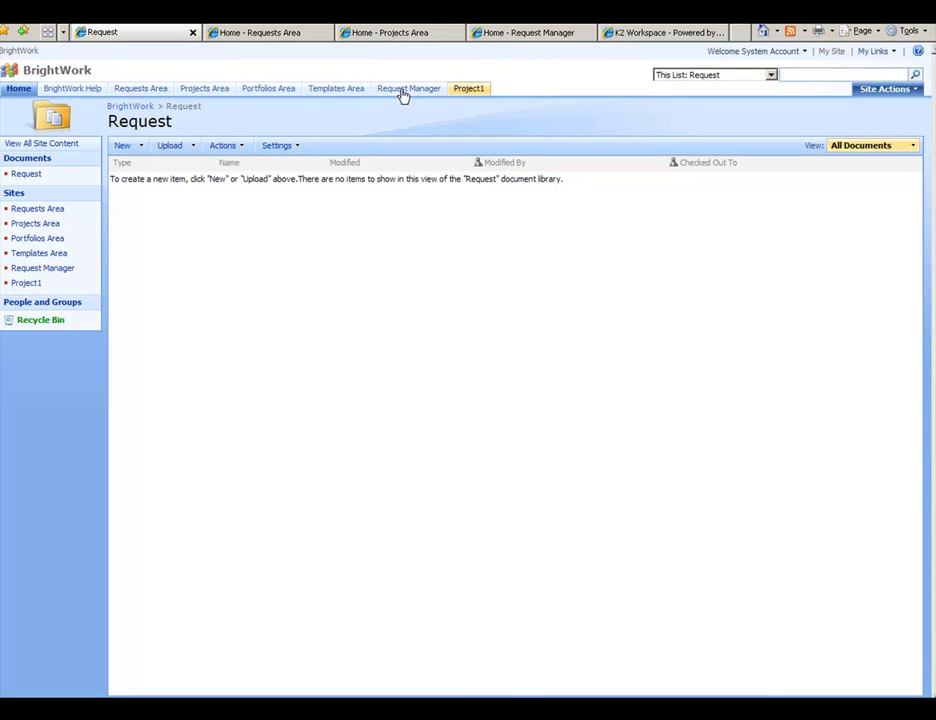
Check the projects dashboard in the BrightWork Projects Area and the project requests in the Request Manager
{"action": "left_click", "coordinate": [205, 91]}
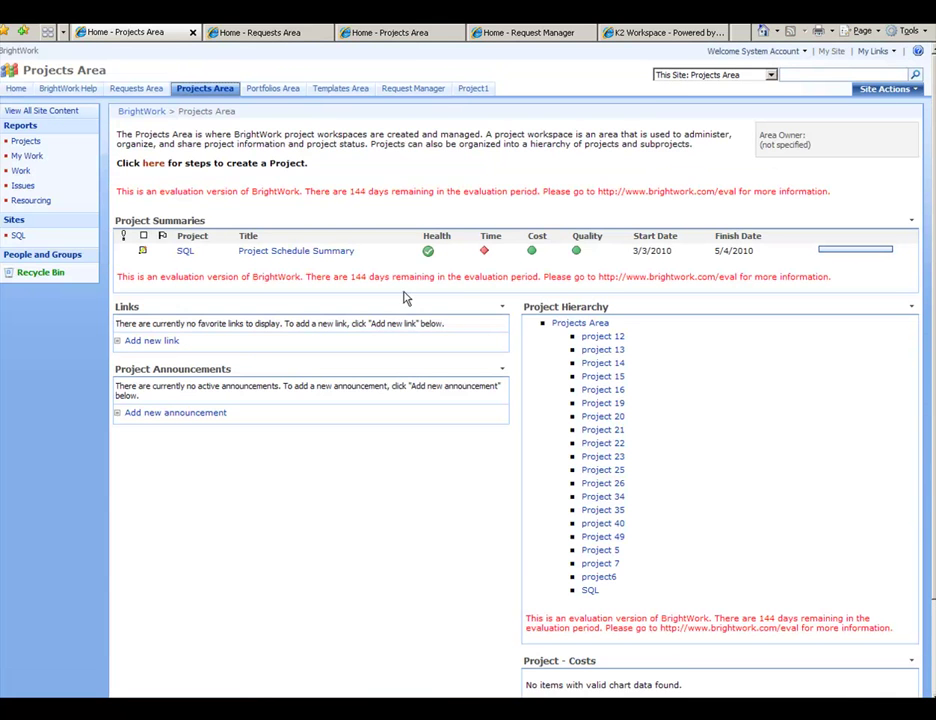
{"action": "left_click", "coordinate": [28, 141]}
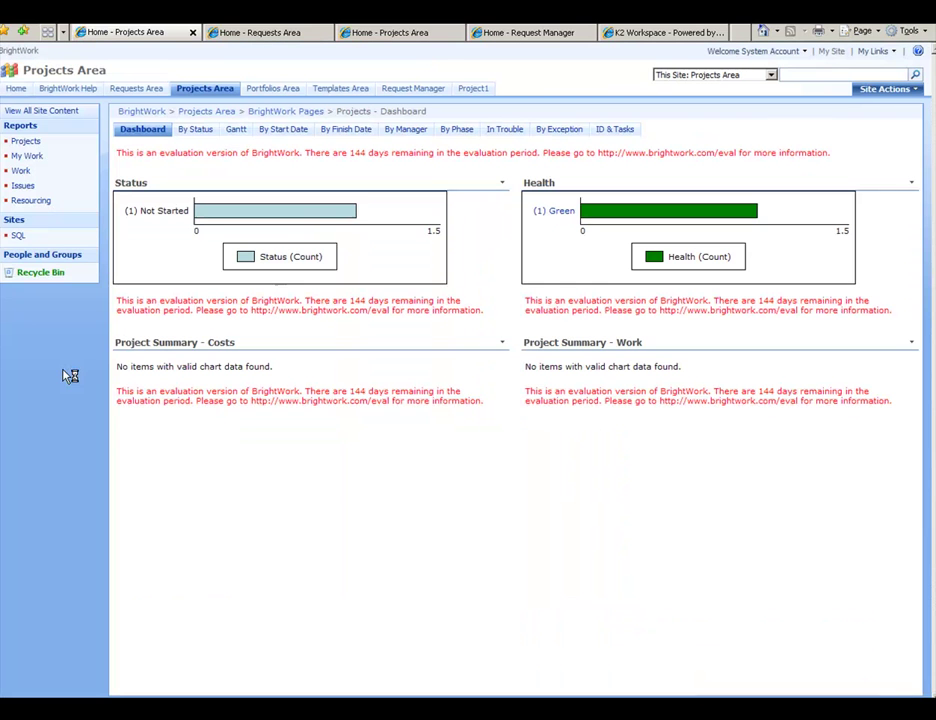
{"action": "left_click", "coordinate": [33, 143]}
{"action": "left_click", "coordinate": [33, 143]}
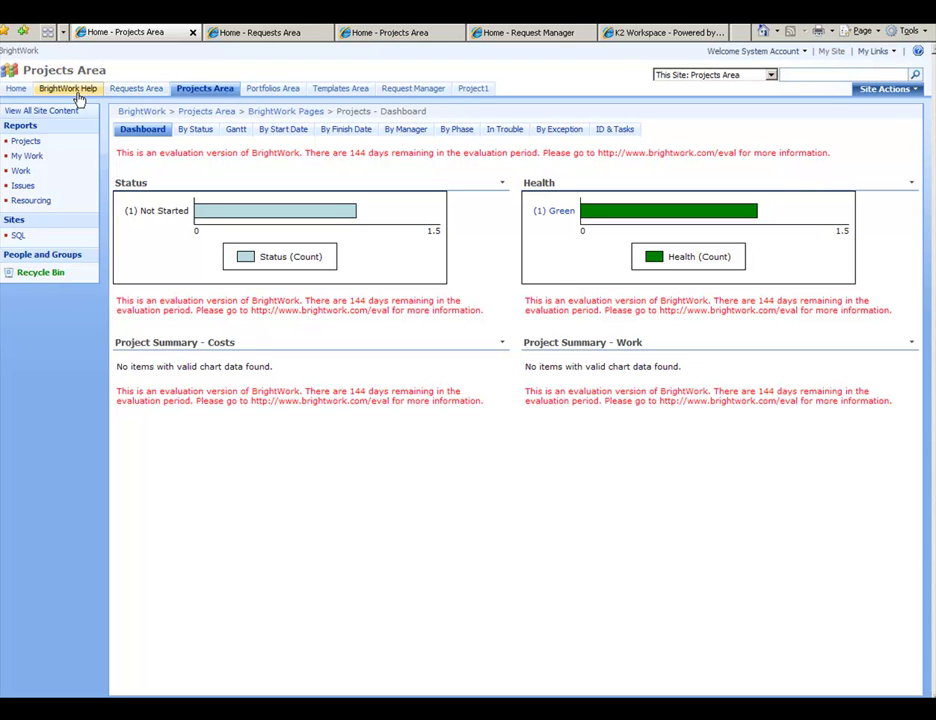
{"action": "left_click", "coordinate": [421, 91]}
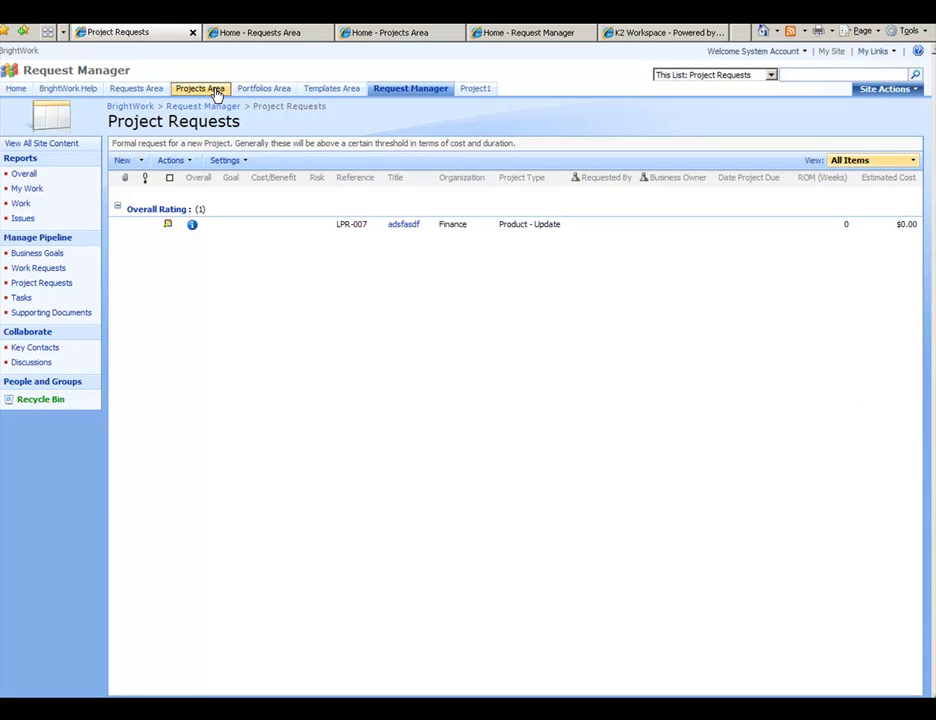
Open the Project 49 site from the full site content of the Projects Area
{"action": "left_click", "coordinate": [218, 92]}
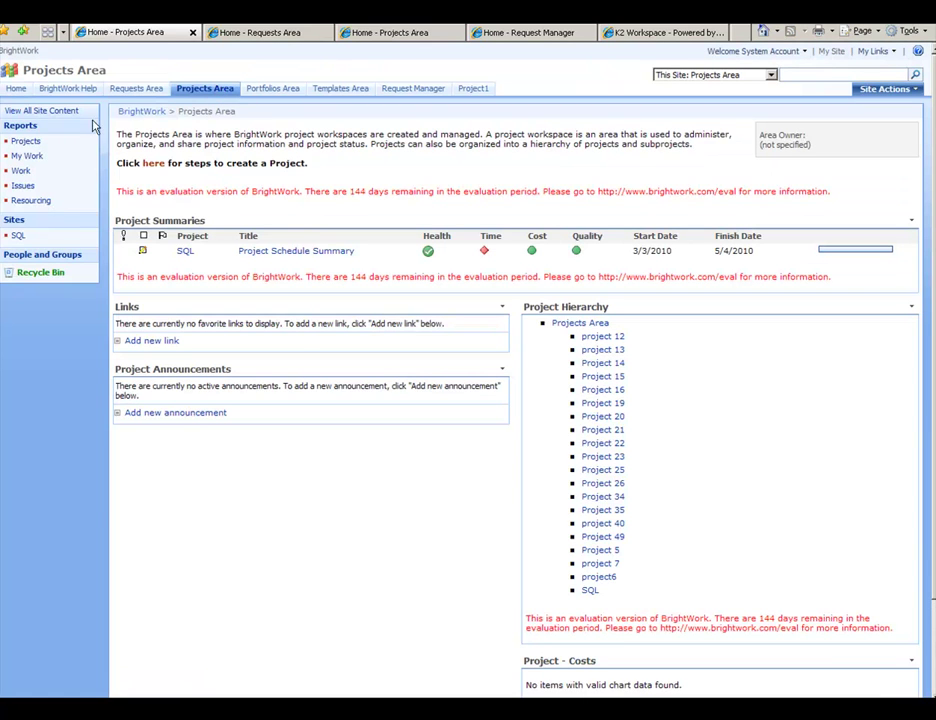
{"action": "left_click", "coordinate": [68, 111]}
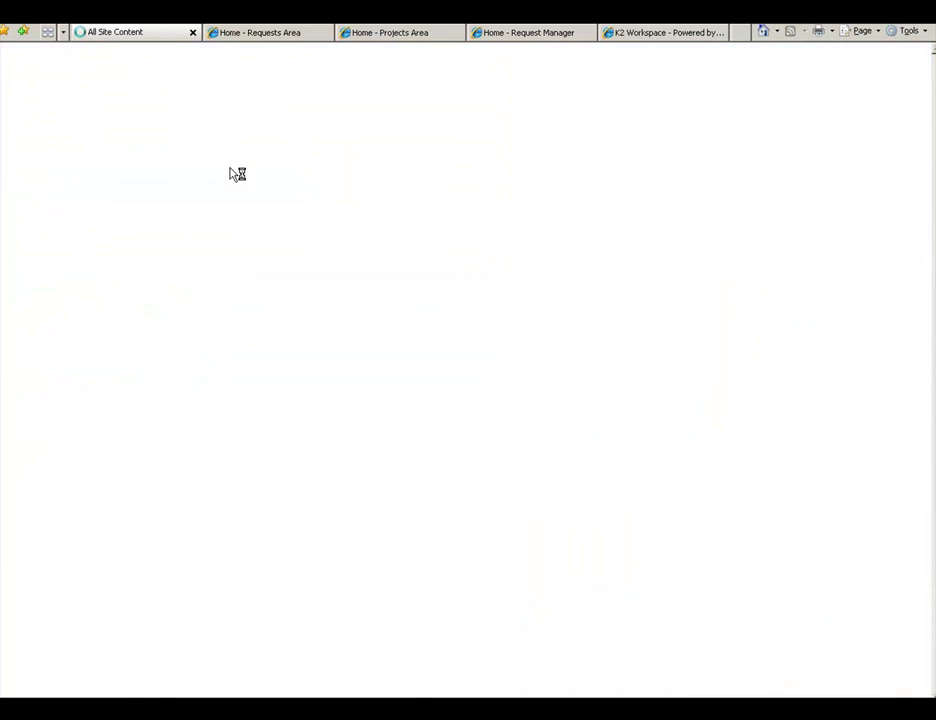
{"action": "scroll", "coordinate": [338, 297], "scroll_direction": "down", "scroll_amount": 3}
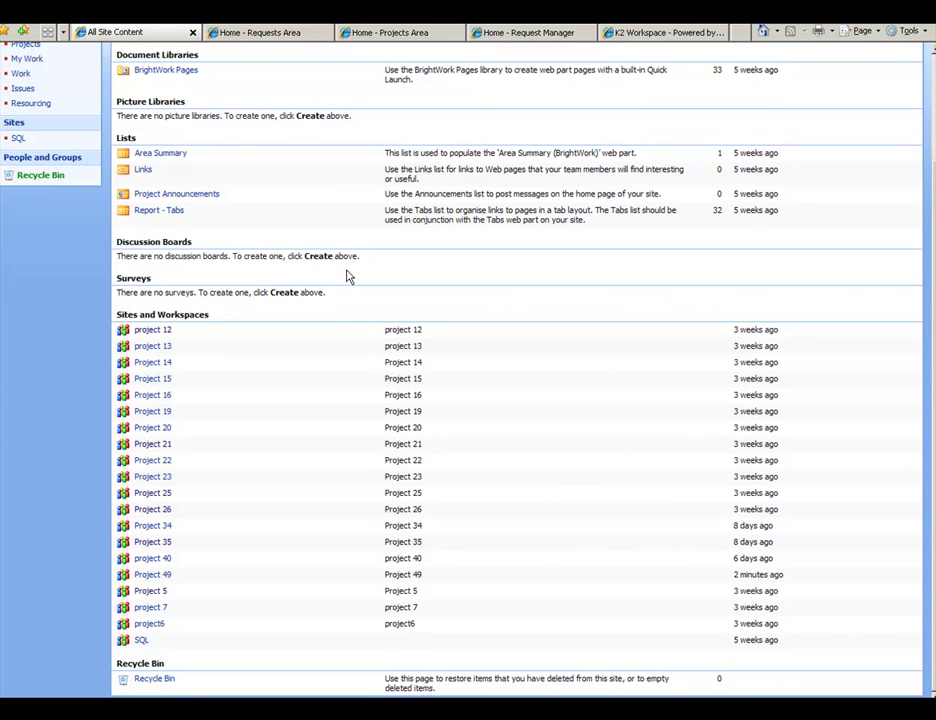
{"action": "left_click", "coordinate": [160, 576]}
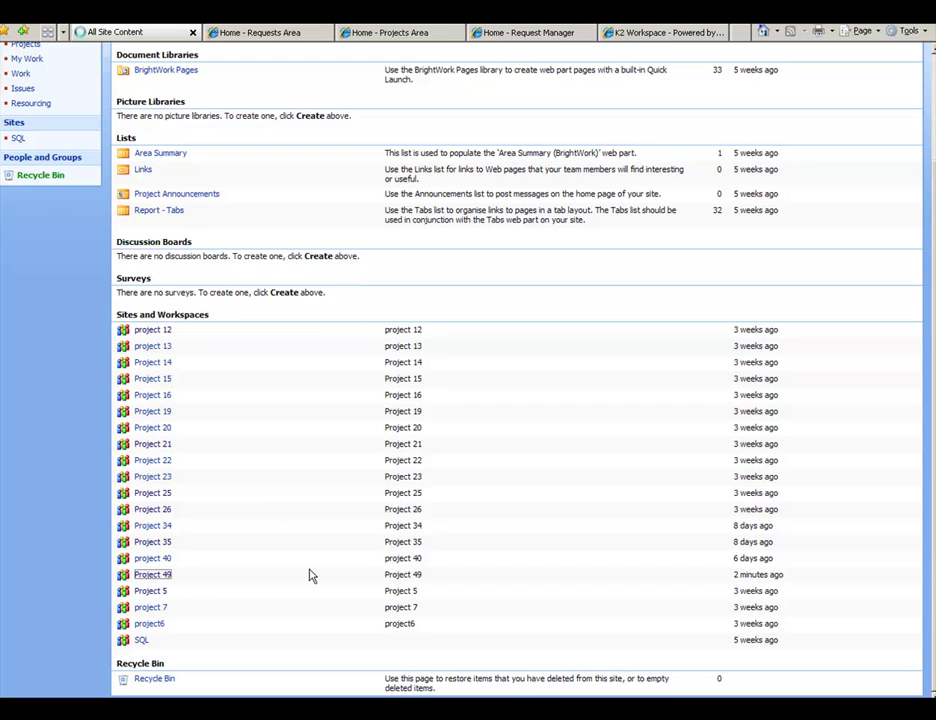